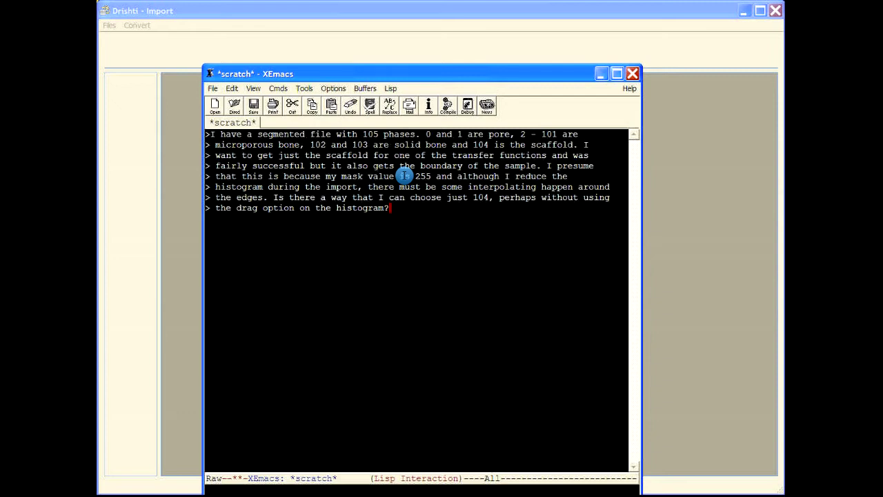
Step: Load the first segmentedHiRes file from the QUT_DWHJuly12_1041_25mm folder into Drishti Import as NetCDF Files
{"action": "left_click", "coordinate": [602, 74]}
{"action": "left_click_drag", "start_coordinate": [556, 0], "coordinate": [570, 8]}
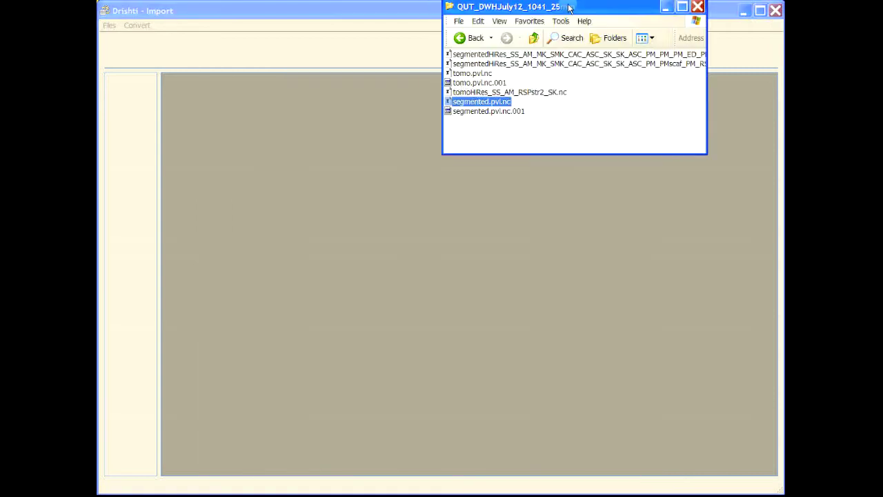
{"action": "left_click", "coordinate": [516, 55]}
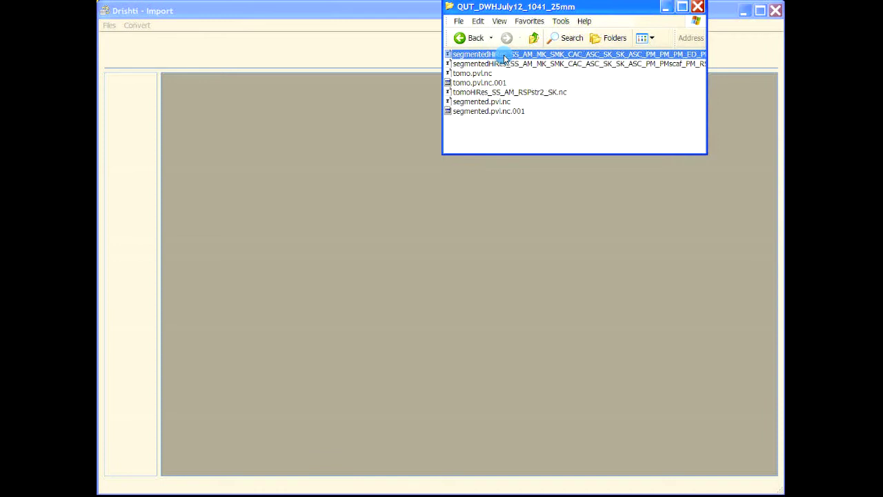
{"action": "left_click_drag", "start_coordinate": [504, 58], "coordinate": [343, 159]}
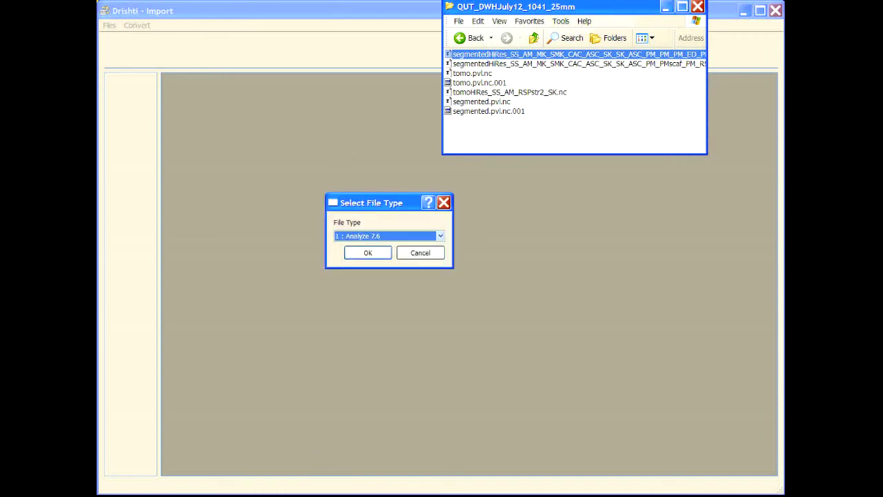
{"action": "left_click", "coordinate": [404, 236]}
{"action": "left_click", "coordinate": [365, 298]}
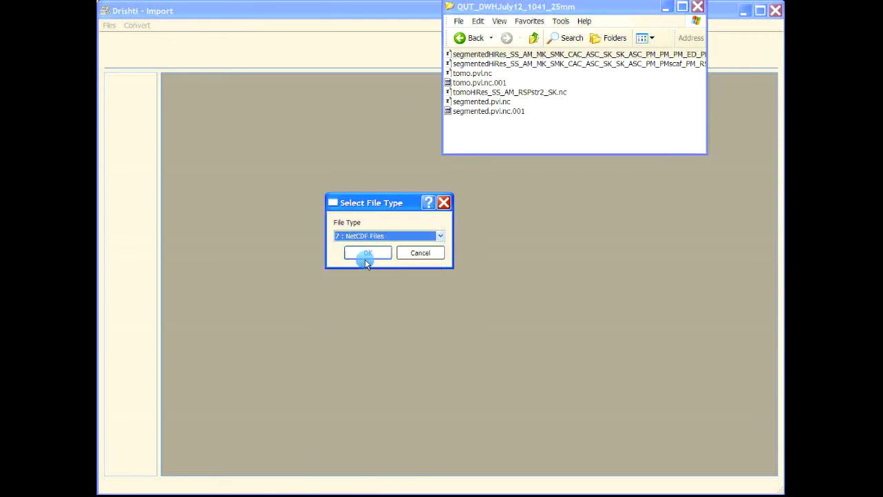
{"action": "left_click", "coordinate": [368, 252]}
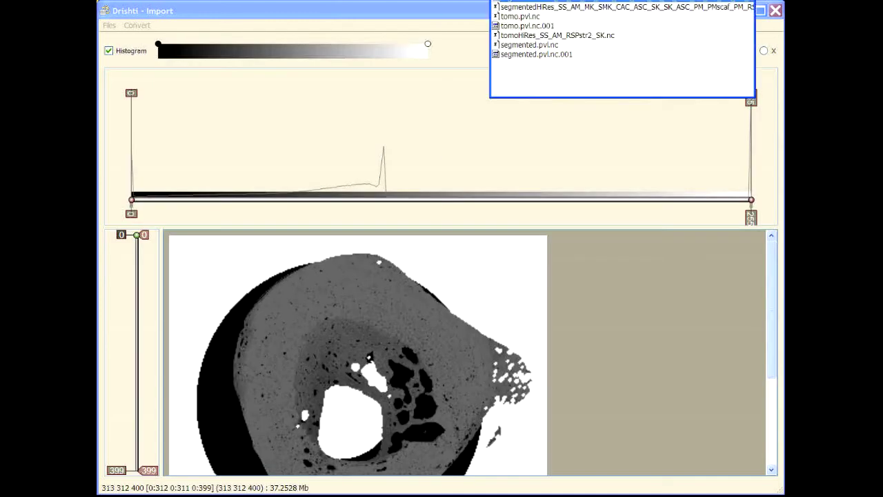
{"action": "left_click", "coordinate": [432, 10]}
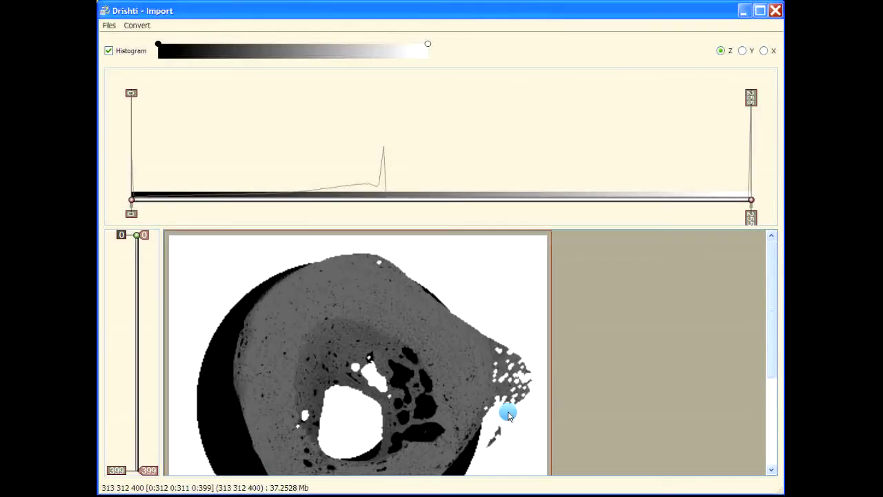
Step: Look over the imported slice image and display slice 166 along Z
{"action": "scroll", "coordinate": [600, 322], "scroll_direction": "down", "scroll_amount": 2}
{"action": "scroll", "coordinate": [599, 321], "scroll_direction": "down", "scroll_amount": 6}
{"action": "scroll", "coordinate": [592, 324], "scroll_direction": "up", "scroll_amount": 6}
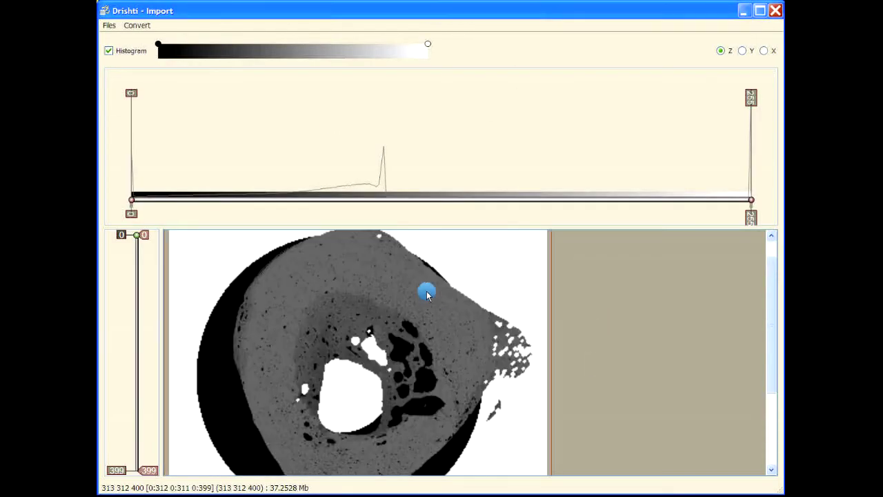
{"action": "left_click_drag", "start_coordinate": [138, 321], "coordinate": [138, 333]}
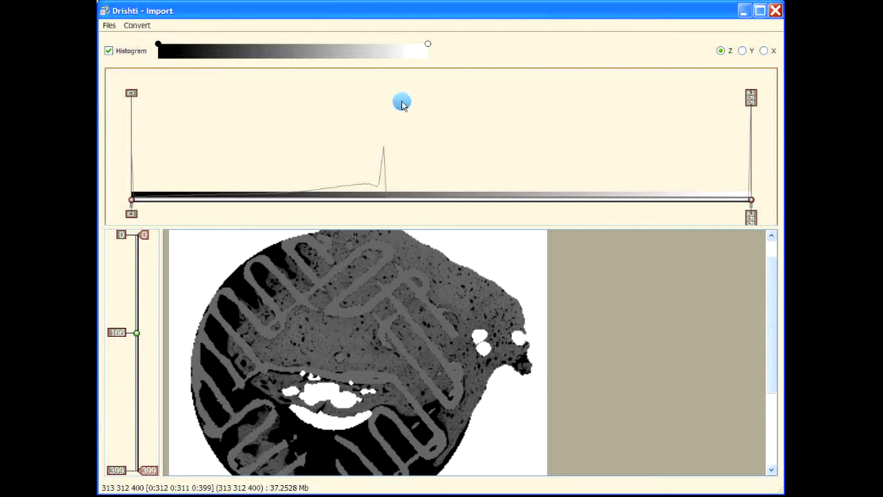
{"action": "double_click", "coordinate": [344, 54]}
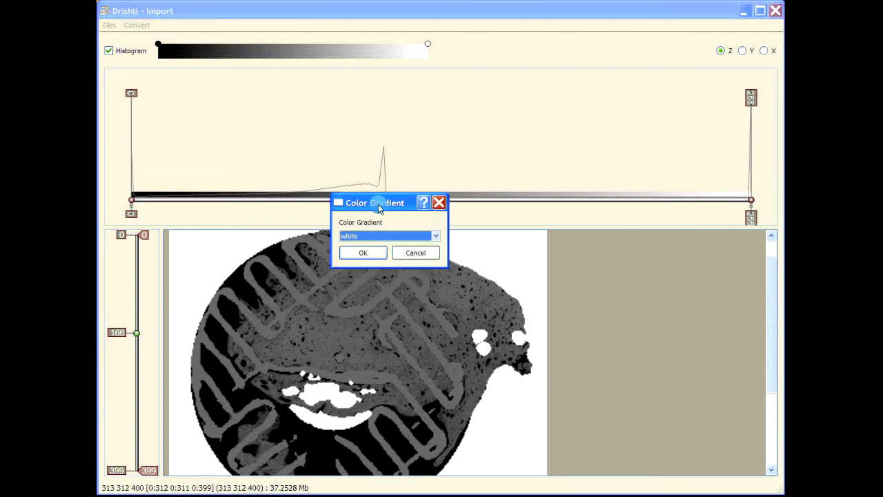
{"action": "left_click_drag", "start_coordinate": [391, 205], "coordinate": [380, 151]}
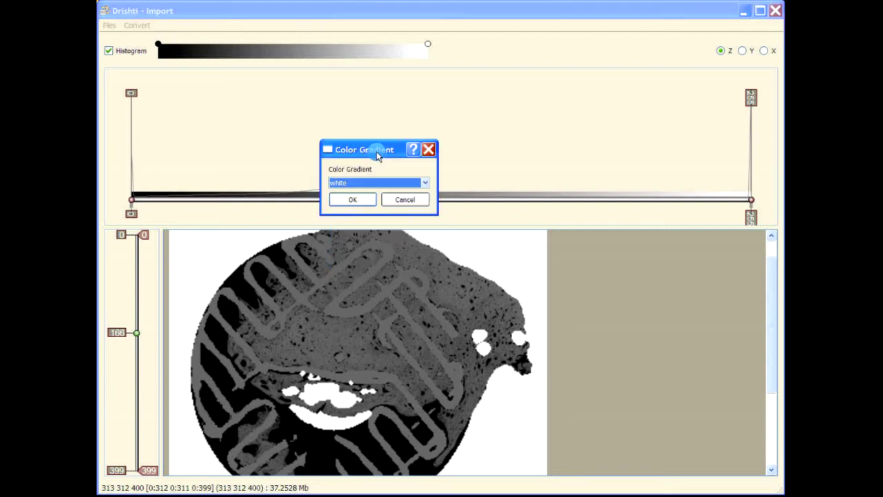
{"action": "left_click", "coordinate": [405, 199]}
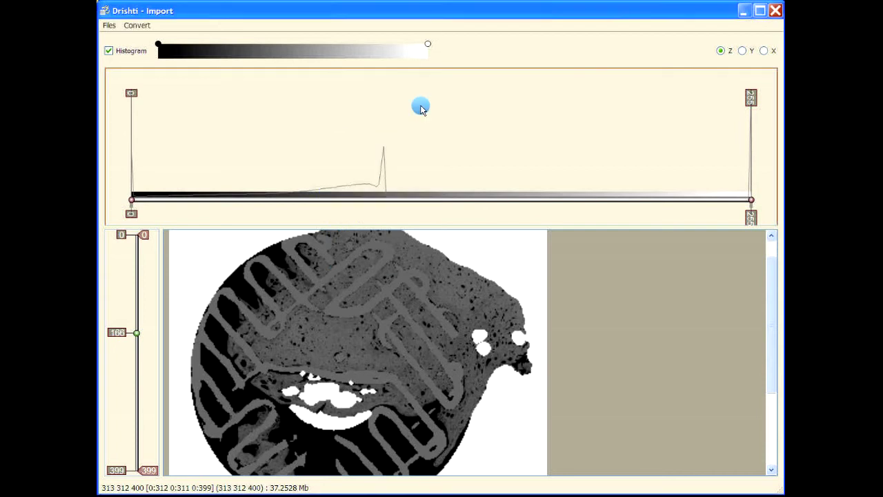
Step: Set the preview's color gradient to orange-yellow-blue
{"action": "double_click", "coordinate": [287, 52]}
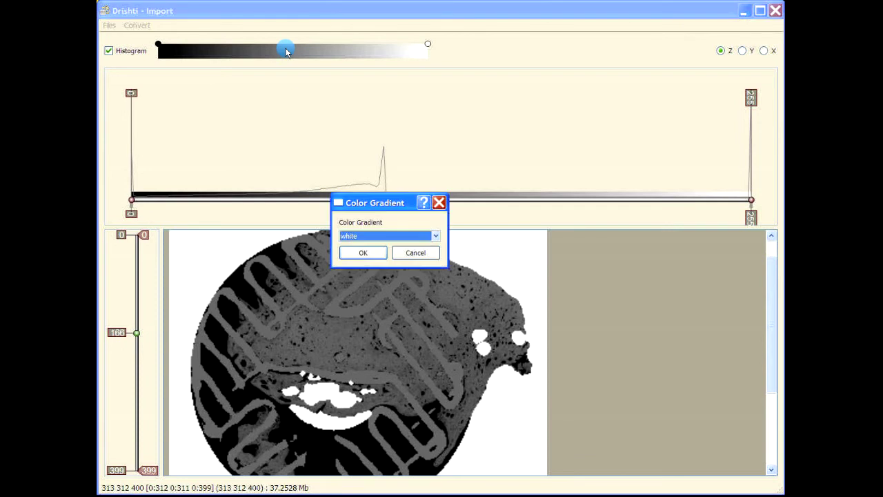
{"action": "left_click", "coordinate": [378, 236]}
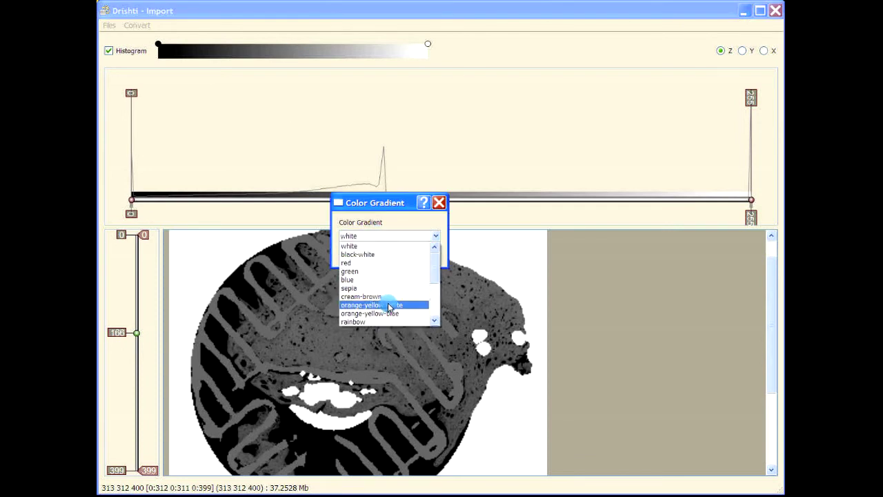
{"action": "left_click", "coordinate": [386, 314]}
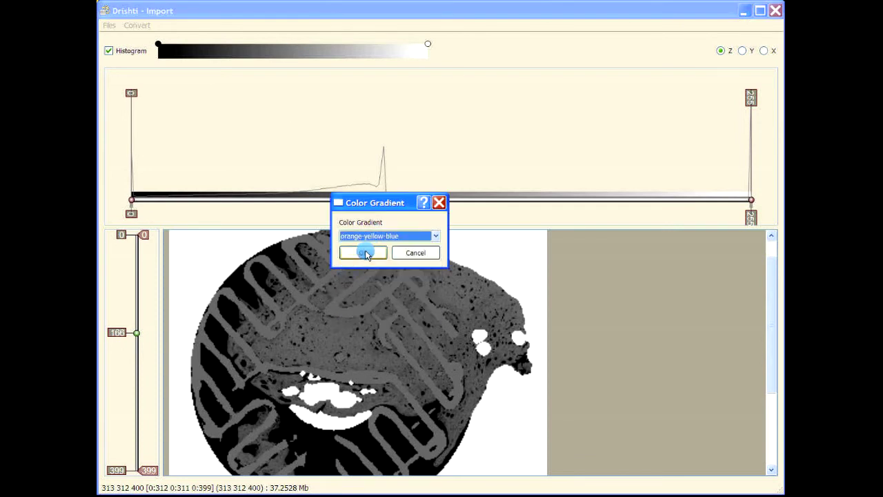
{"action": "left_click", "coordinate": [378, 237]}
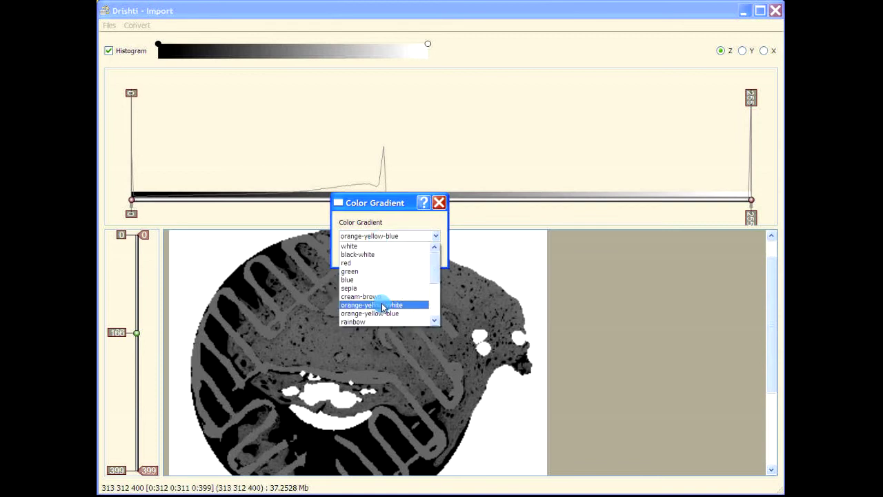
{"action": "left_click", "coordinate": [377, 313]}
{"action": "left_click", "coordinate": [363, 252]}
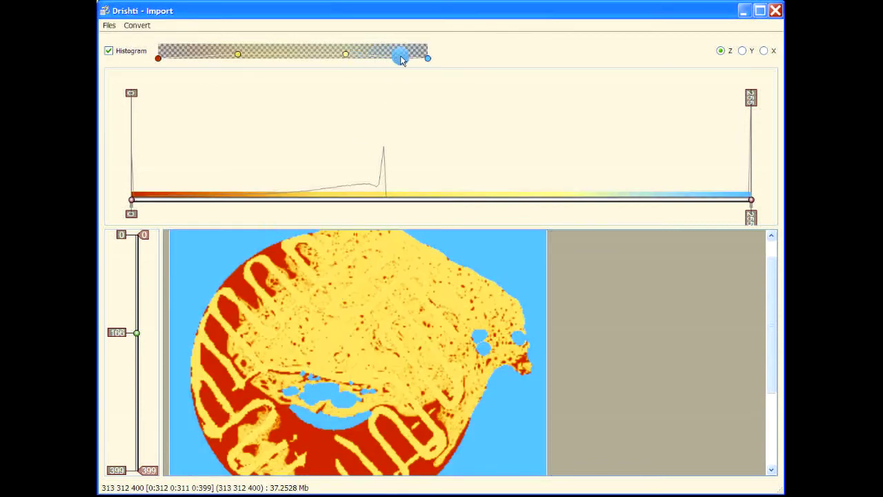
Step: Raise all four color stops of the gradient to full opacity, 1.00
{"action": "left_click_drag", "start_coordinate": [427, 58], "coordinate": [428, 43]}
{"action": "left_click_drag", "start_coordinate": [160, 62], "coordinate": [158, 44]}
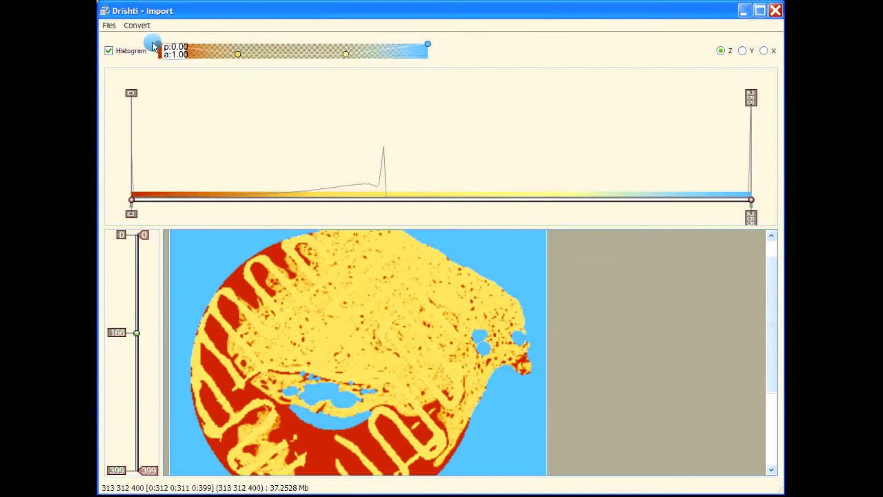
{"action": "left_click_drag", "start_coordinate": [238, 54], "coordinate": [236, 43]}
{"action": "left_click_drag", "start_coordinate": [346, 57], "coordinate": [345, 44]}
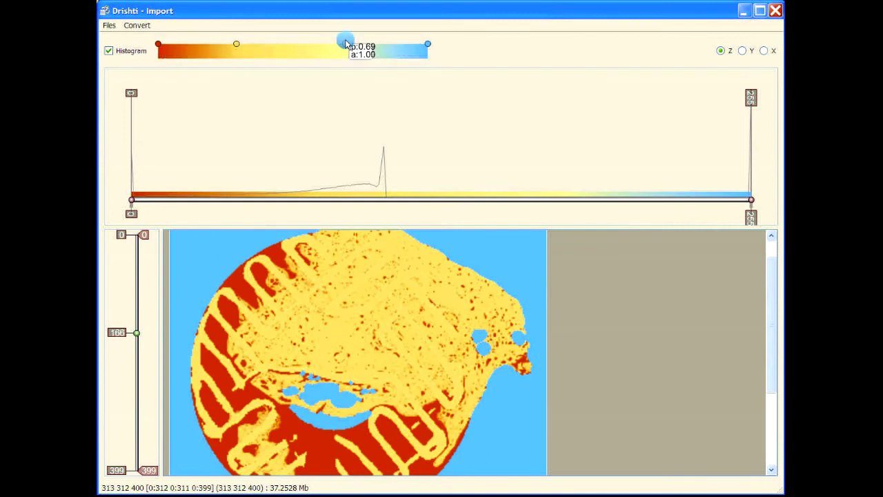
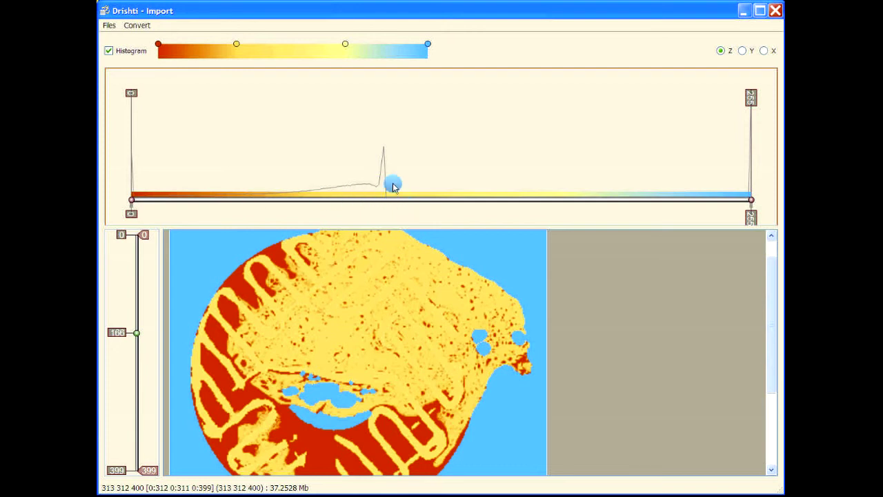
Step: Try adding hand-placed histogram markers just past the tall peak, remapping one to about 212, and remove them all
{"action": "mouse_move", "coordinate": [390, 201]}
{"action": "left_mouse_down"}
{"action": "mouse_move", "coordinate": [620, 192]}
{"action": "mouse_move", "coordinate": [656, 206]}
{"action": "left_mouse_up"}
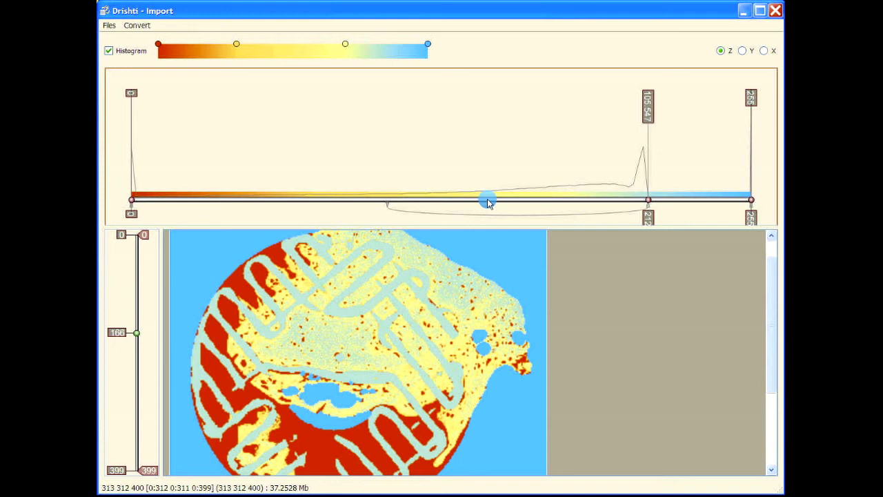
{"action": "left_click_drag", "start_coordinate": [648, 201], "coordinate": [402, 202]}
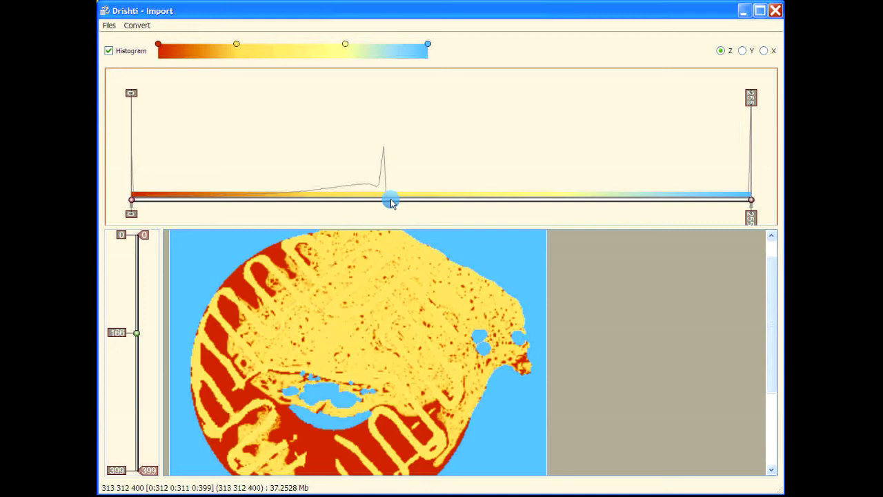
{"action": "left_click", "coordinate": [391, 200]}
{"action": "mouse_move", "coordinate": [392, 202]}
{"action": "left_mouse_down"}
{"action": "mouse_move", "coordinate": [631, 203]}
{"action": "mouse_move", "coordinate": [383, 199]}
{"action": "mouse_move", "coordinate": [406, 207]}
{"action": "left_mouse_up"}
{"action": "left_click", "coordinate": [401, 200]}
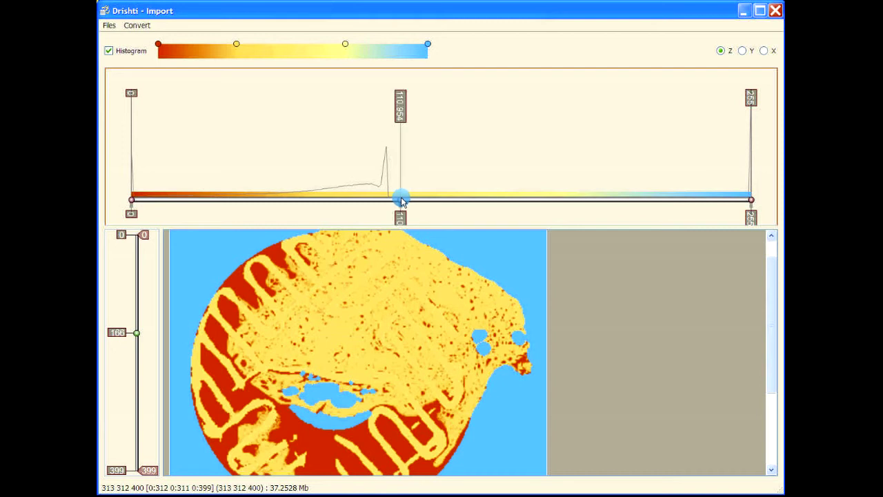
{"action": "right_click", "coordinate": [402, 200]}
{"action": "left_click", "coordinate": [394, 200]}
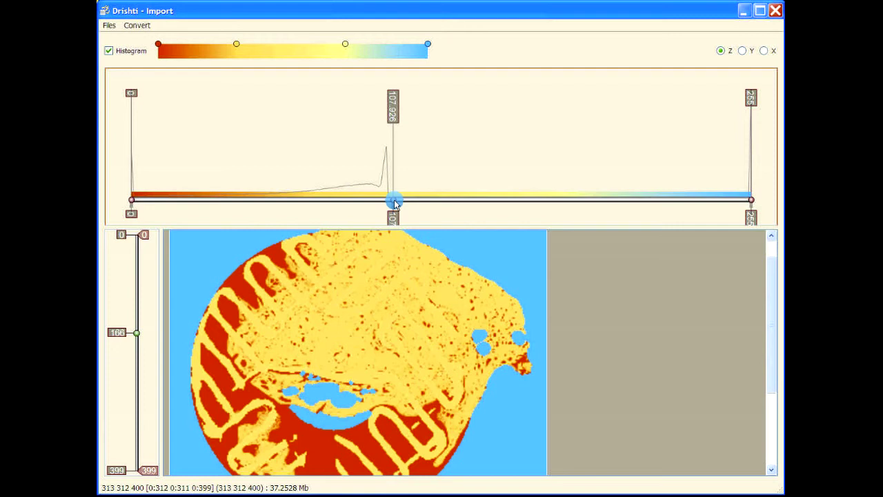
{"action": "right_click", "coordinate": [395, 200]}
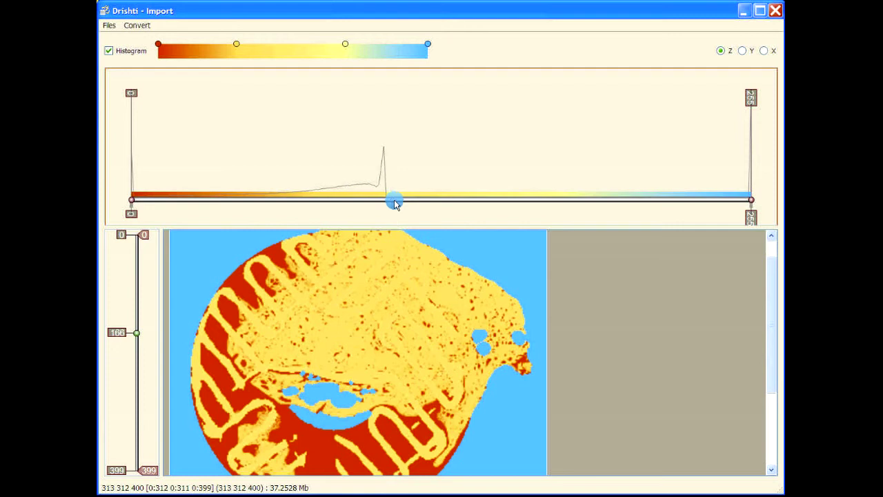
Step: Add an exact intermediate histogram marker at 106 with the marker command
{"action": "double_click", "coordinate": [418, 156]}
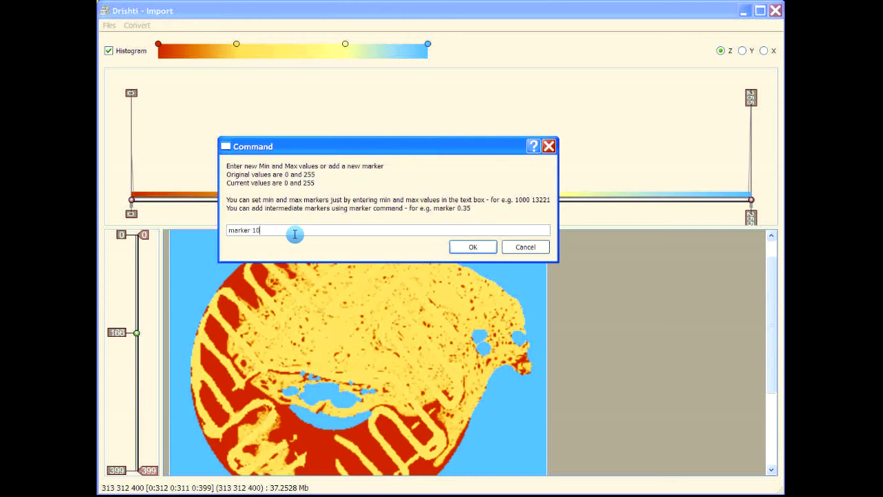
{"action": "key", "text": "Return"}
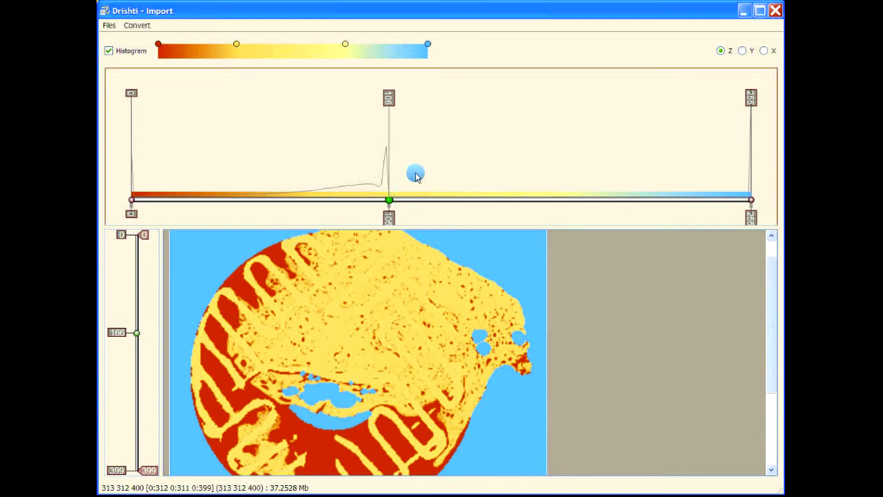
Step: Examine the histogram up close around the peak beside the 106 marker
{"action": "scroll", "coordinate": [446, 171], "scroll_direction": "up", "scroll_amount": 3}
{"action": "scroll", "coordinate": [446, 171], "scroll_direction": "left", "scroll_amount": 3}
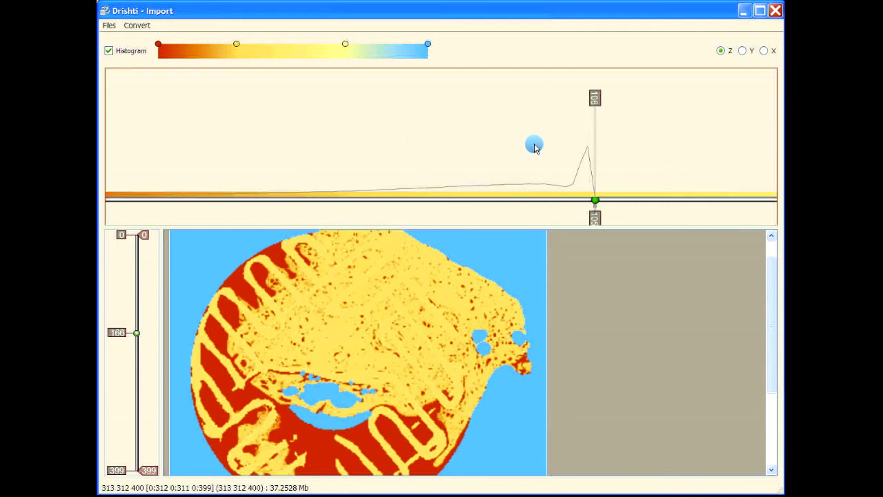
{"action": "scroll", "coordinate": [380, 145], "scroll_direction": "down", "scroll_amount": 1}
{"action": "scroll", "coordinate": [414, 145], "scroll_direction": "up", "scroll_amount": 2}
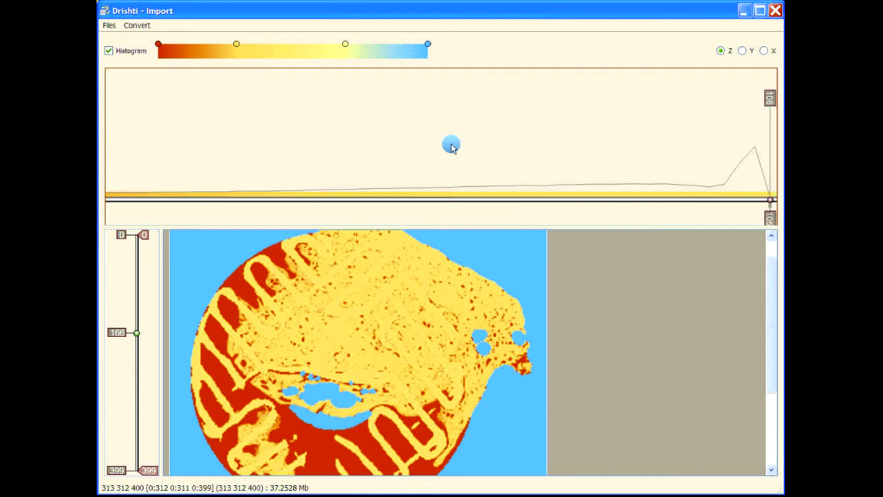
{"action": "scroll", "coordinate": [461, 143], "scroll_direction": "up", "scroll_amount": 1}
{"action": "scroll", "coordinate": [403, 138], "scroll_direction": "down", "scroll_amount": 2}
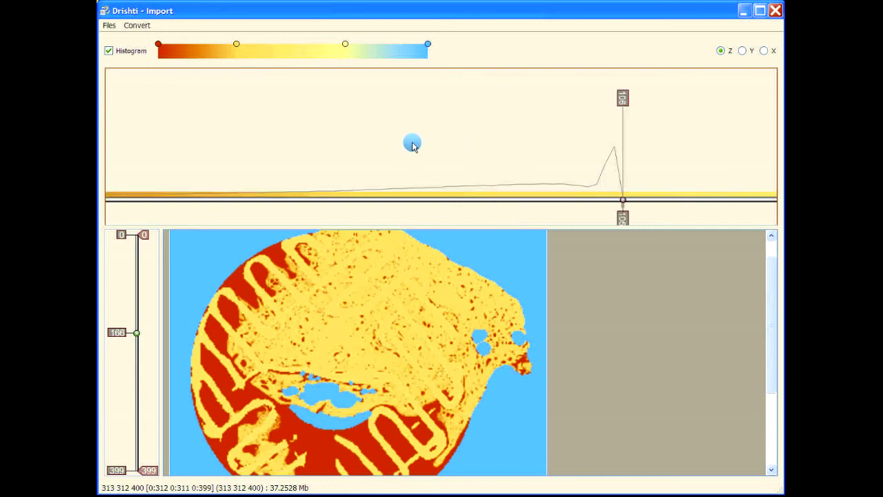
{"action": "scroll", "coordinate": [412, 145], "scroll_direction": "down", "scroll_amount": 3}
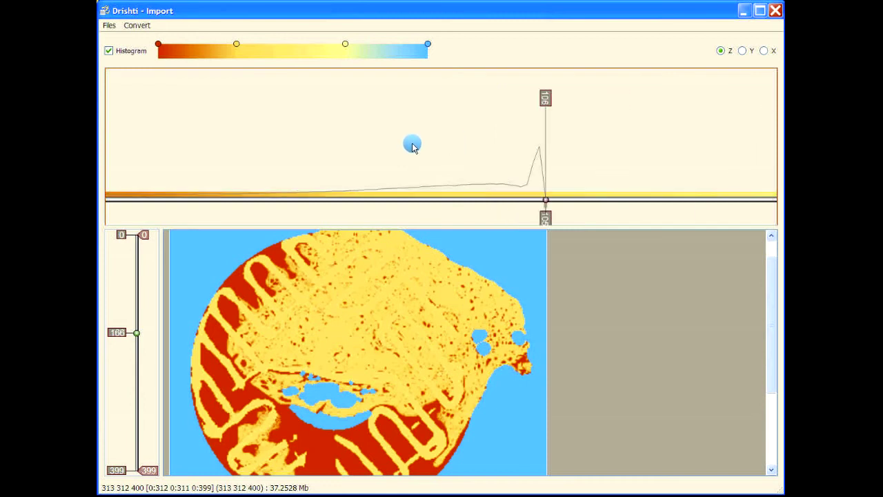
Step: Add two more exact histogram markers, at 2 and at 101, with the marker command
{"action": "double_click", "coordinate": [270, 154]}
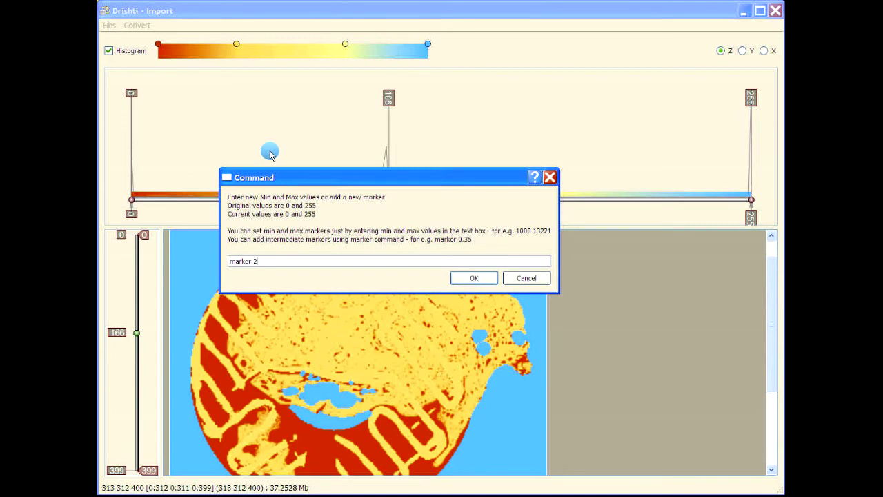
{"action": "key", "text": "Return"}
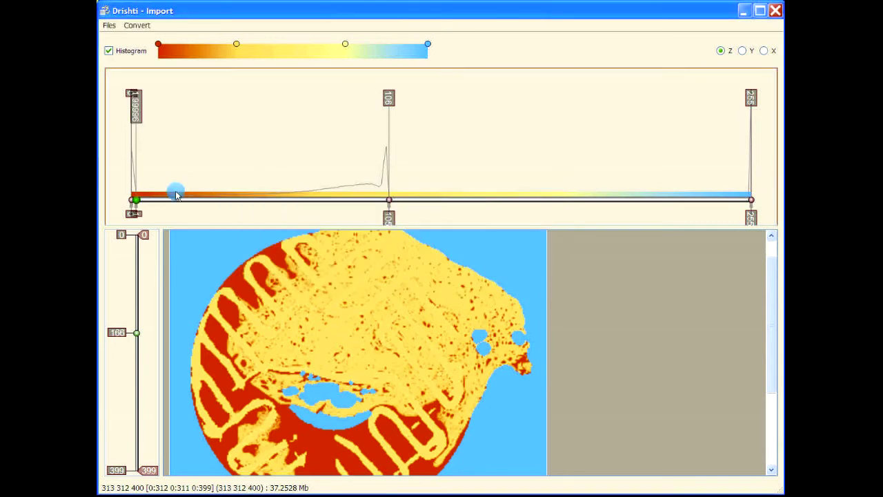
{"action": "double_click", "coordinate": [311, 154]}
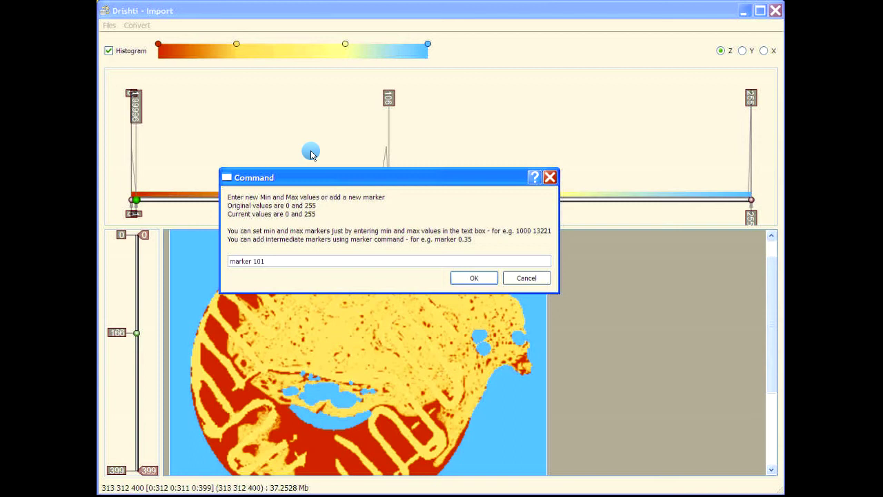
{"action": "key", "text": "Return"}
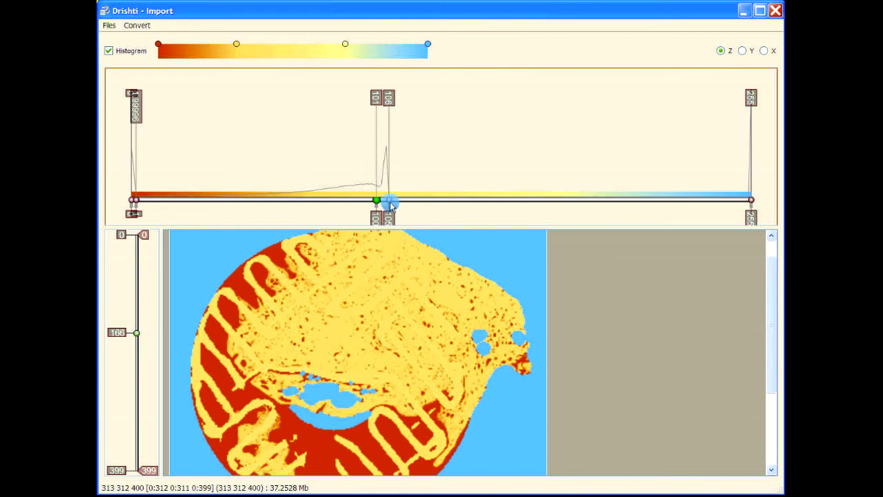
Step: Remap the 106 marker to about 235 to stretch the value range above the 101 marker
{"action": "left_click_drag", "start_coordinate": [390, 202], "coordinate": [704, 197]}
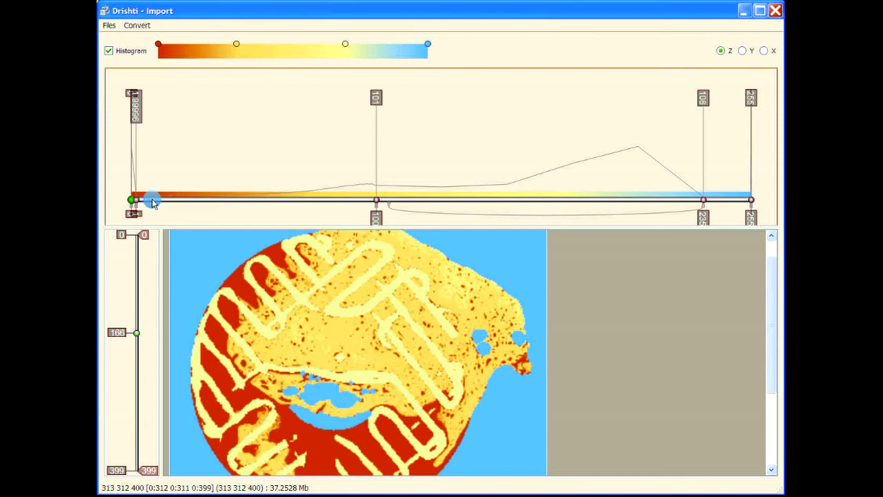
Step: Remap the histogram marker at 2 to 30 to widen the lowest value range
{"action": "scroll", "coordinate": [207, 176], "scroll_direction": "up", "scroll_amount": 1}
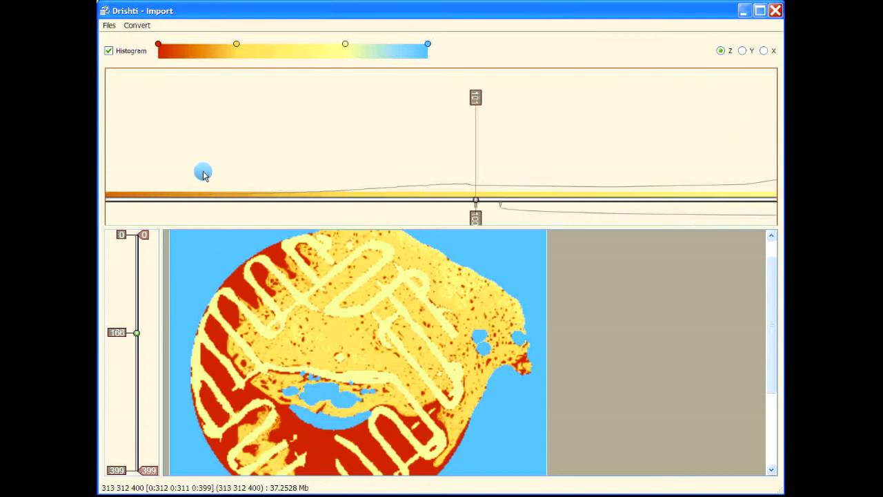
{"action": "scroll", "coordinate": [262, 153], "scroll_direction": "up", "scroll_amount": 1}
{"action": "left_click_drag", "start_coordinate": [143, 199], "coordinate": [280, 200]}
{"action": "left_click_drag", "start_coordinate": [374, 174], "coordinate": [427, 143]}
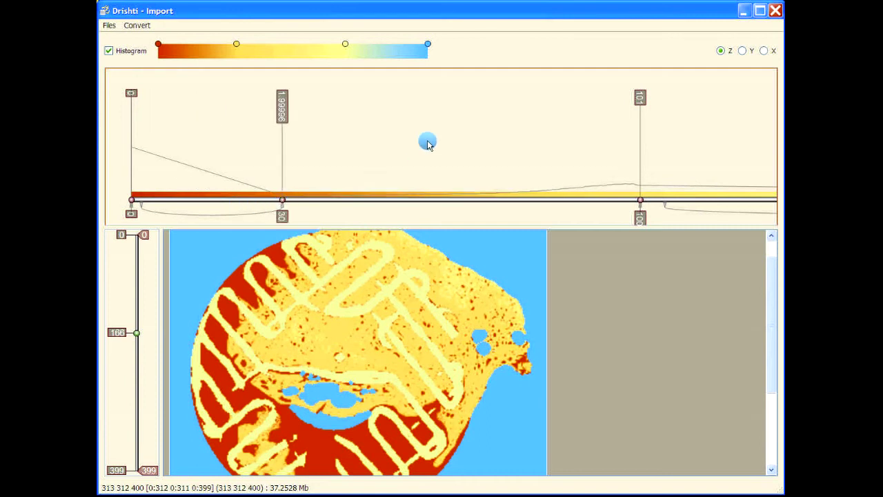
{"action": "scroll", "coordinate": [414, 142], "scroll_direction": "down", "scroll_amount": 3}
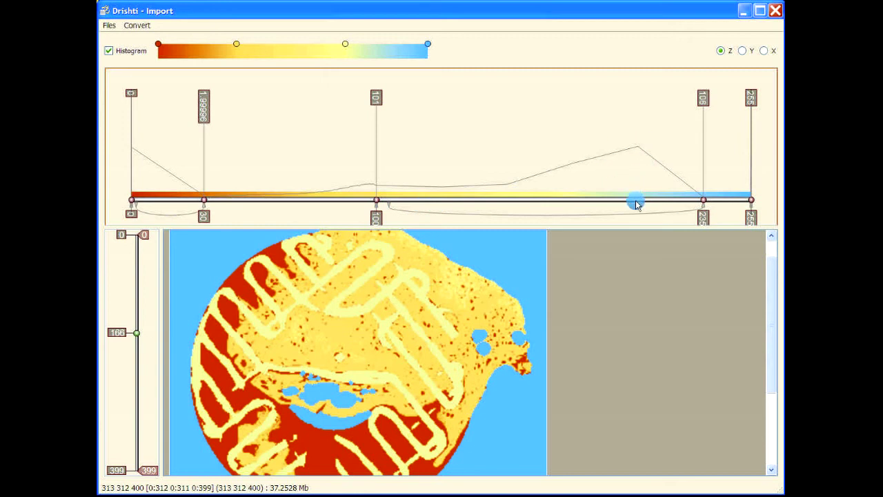
{"action": "left_click", "coordinate": [537, 256]}
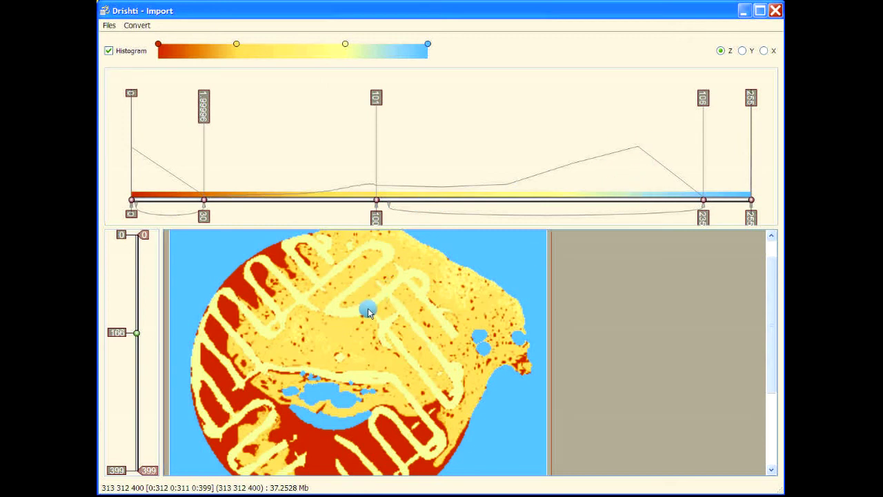
Step: Add two colour stops to the colour gradient, at about 0.77 and 0.63
{"action": "mouse_move", "coordinate": [344, 47]}
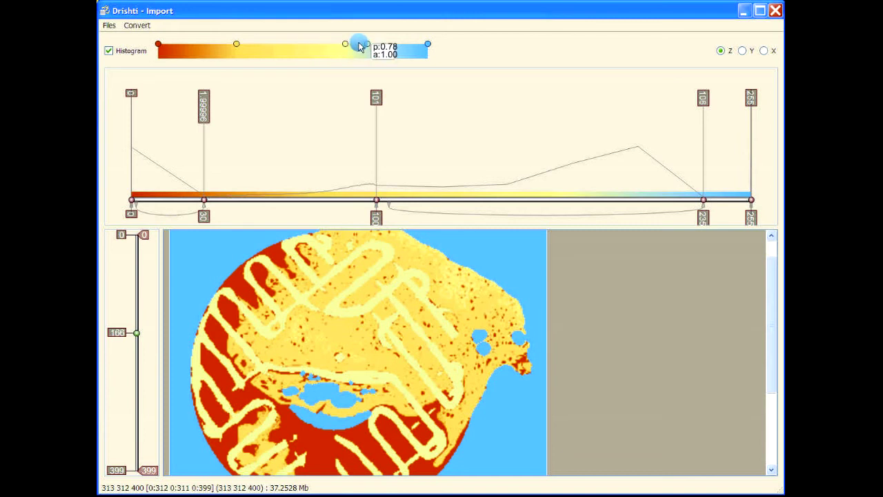
{"action": "double_click", "coordinate": [367, 44]}
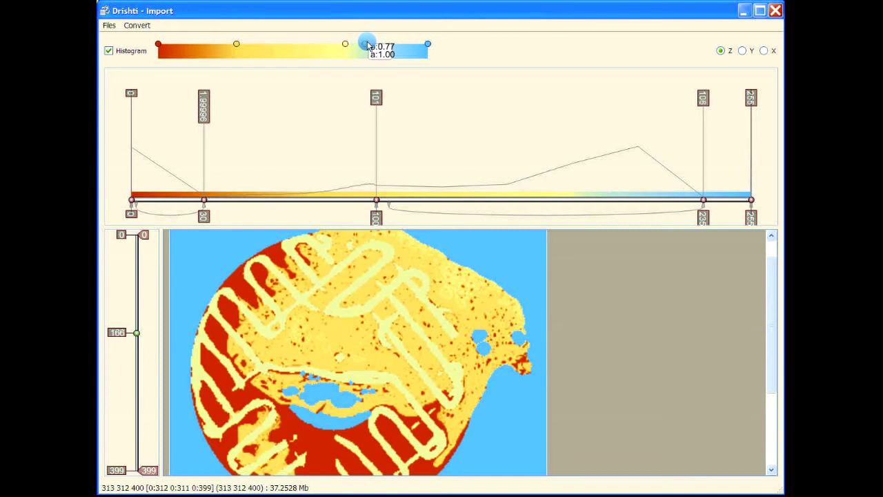
{"action": "double_click", "coordinate": [329, 44]}
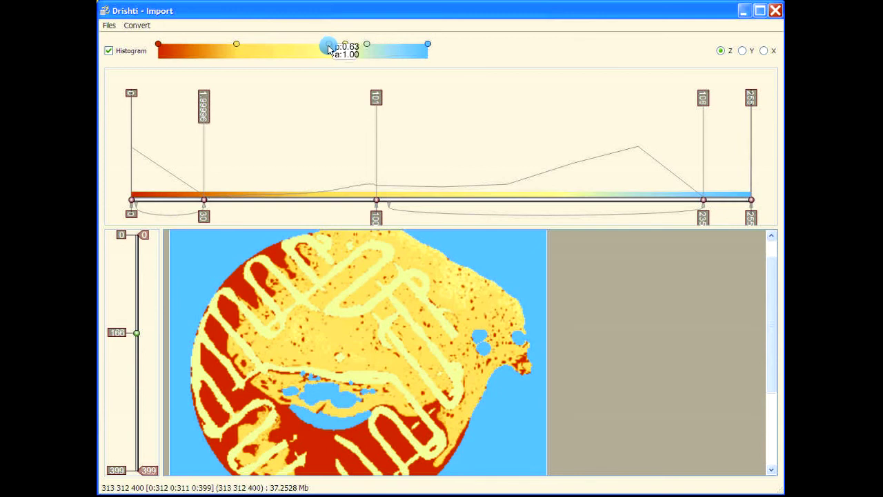
Step: Recolour the gradient stop at 0.63 to a dark, saturated yellow
{"action": "double_click", "coordinate": [328, 45]}
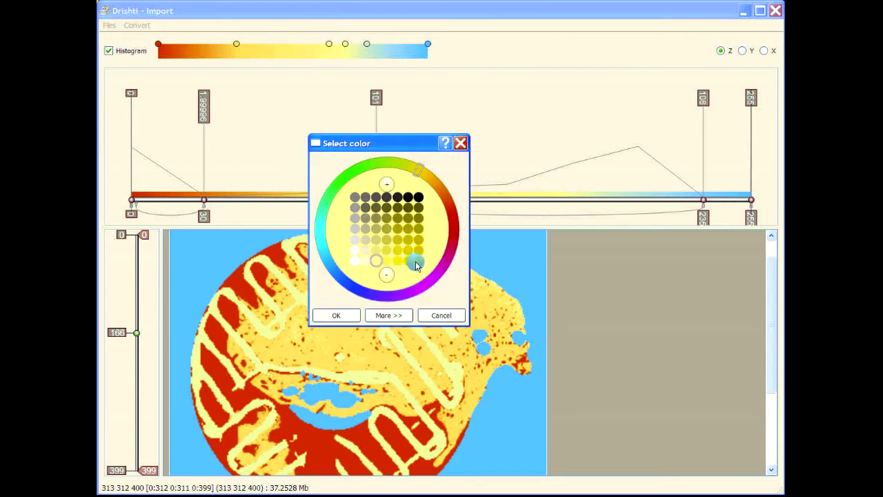
{"action": "left_click", "coordinate": [417, 260]}
{"action": "key", "text": "Return"}
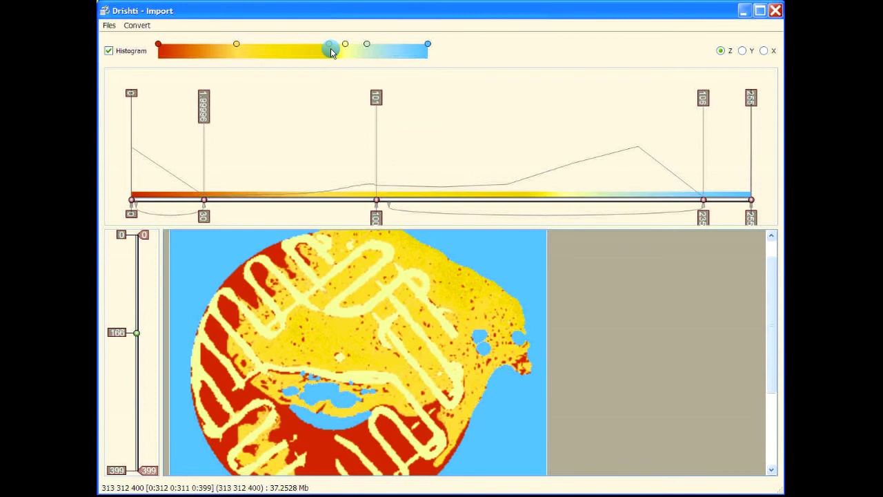
Step: Recolour the gradient stop at 0.63 to a saturated blue
{"action": "double_click", "coordinate": [330, 45]}
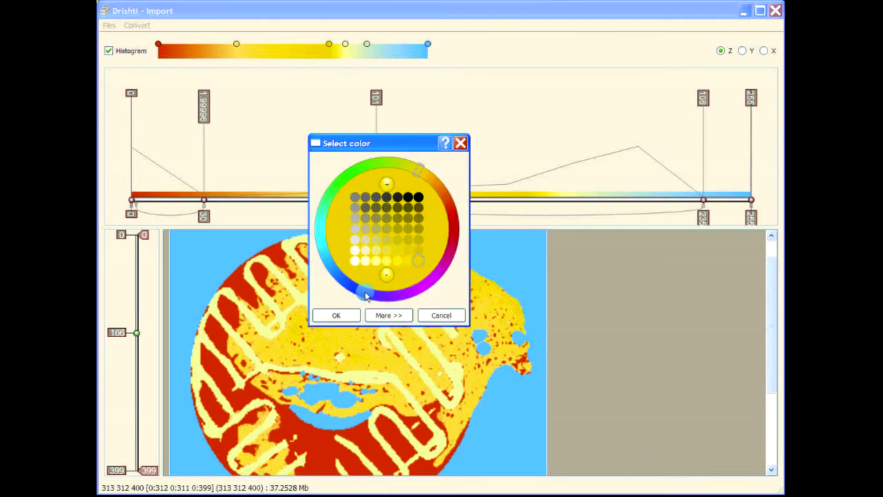
{"action": "left_click", "coordinate": [330, 266]}
{"action": "left_click", "coordinate": [336, 315]}
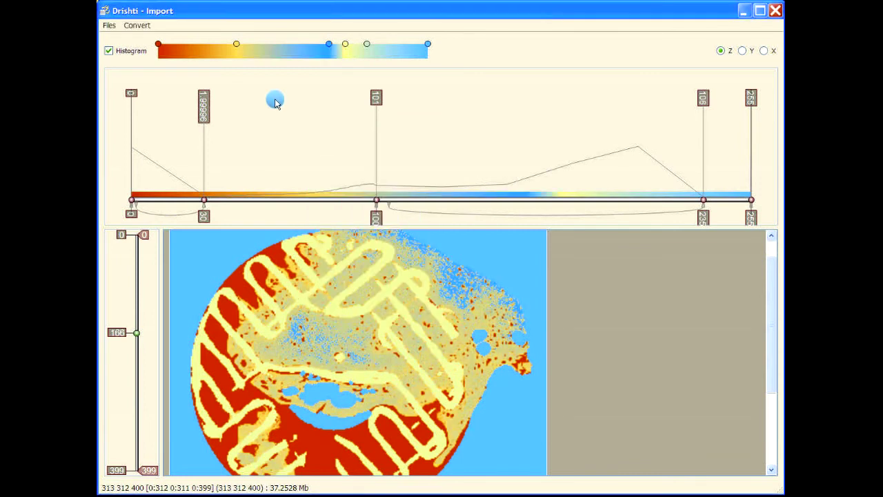
Step: Add a light yellow colour stop just below the new blue stop in the gradient
{"action": "mouse_move", "coordinate": [240, 47]}
{"action": "left_click_drag", "start_coordinate": [239, 47], "coordinate": [309, 45]}
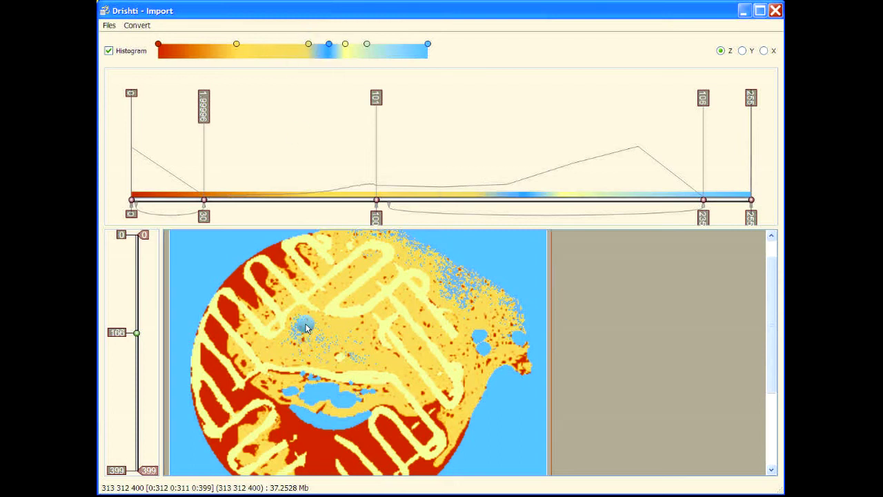
{"action": "double_click", "coordinate": [307, 45]}
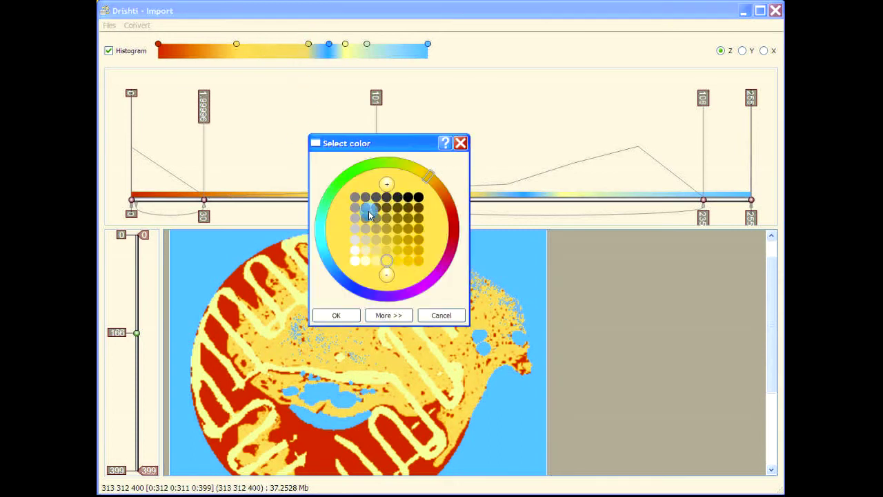
{"action": "left_click", "coordinate": [337, 315]}
Step: Shift the lower yellow stop towards the red end and add a second red stop just before it for a sharp transition
{"action": "left_click", "coordinate": [237, 44]}
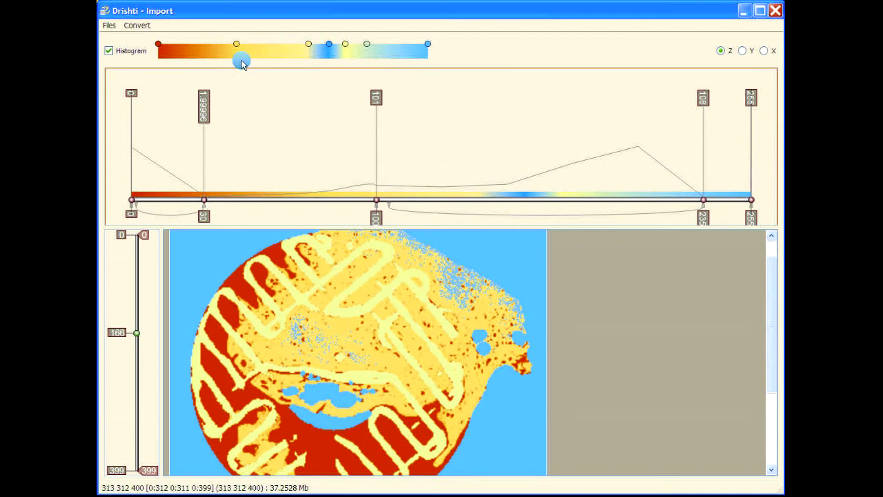
{"action": "left_click_drag", "start_coordinate": [236, 45], "coordinate": [203, 44]}
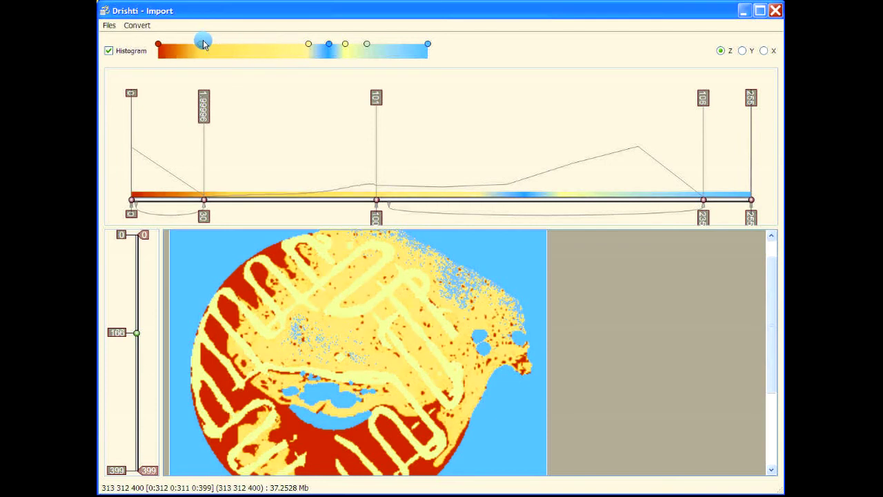
{"action": "left_click", "coordinate": [158, 44]}
{"action": "left_click", "coordinate": [186, 43]}
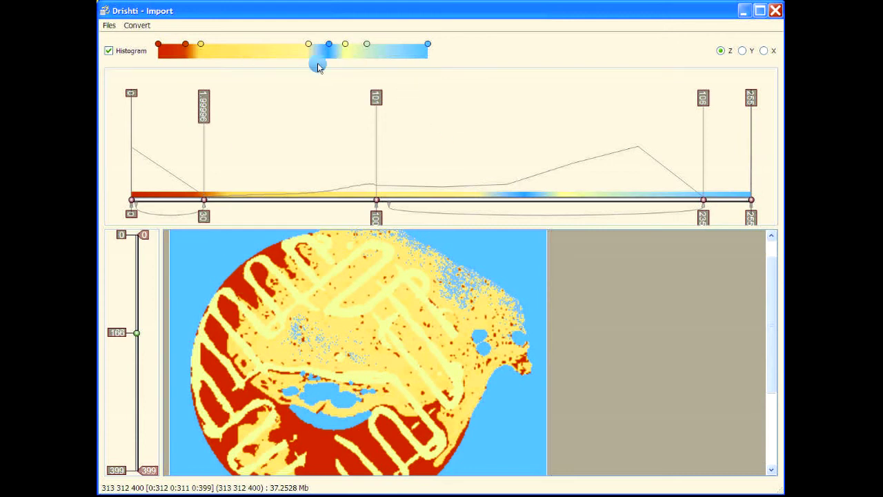
Step: Recolour the pale yellow stop in the upper gradient to blue and shift the neighbouring stops for a sharp yellow-to-blue transition
{"action": "mouse_move", "coordinate": [308, 43]}
{"action": "left_mouse_down"}
{"action": "mouse_move", "coordinate": [294, 44]}
{"action": "mouse_move", "coordinate": [343, 46]}
{"action": "left_mouse_up"}
{"action": "double_click", "coordinate": [345, 46]}
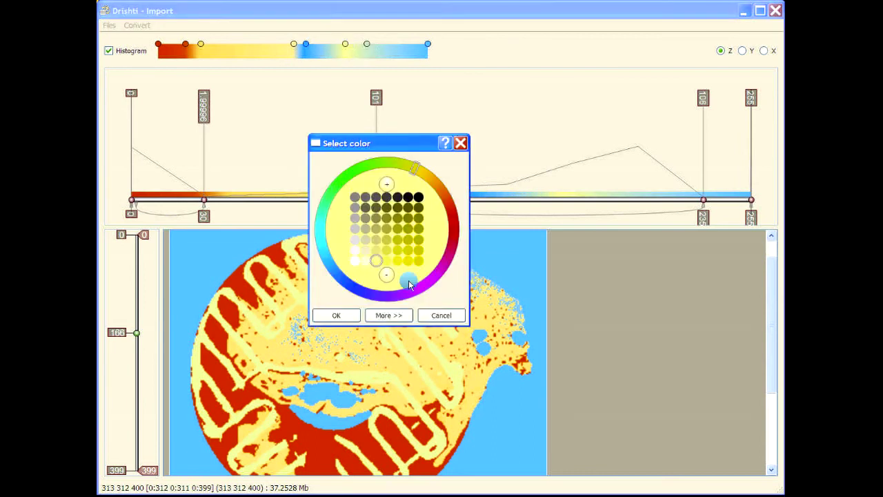
{"action": "left_click", "coordinate": [338, 277]}
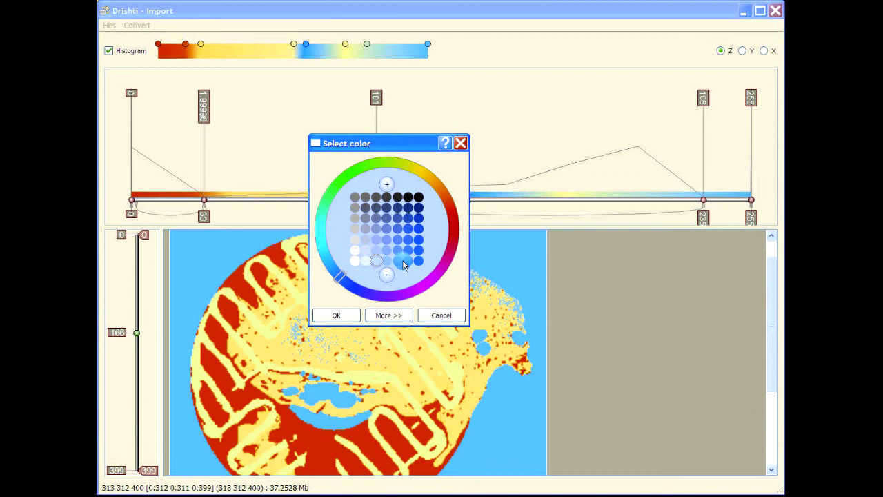
{"action": "left_click", "coordinate": [405, 261]}
{"action": "left_click", "coordinate": [336, 315]}
{"action": "mouse_move", "coordinate": [345, 45]}
{"action": "left_mouse_down"}
{"action": "mouse_move", "coordinate": [371, 46]}
{"action": "mouse_move", "coordinate": [308, 46]}
{"action": "mouse_move", "coordinate": [355, 46]}
{"action": "left_mouse_up"}
{"action": "mouse_move", "coordinate": [300, 48]}
{"action": "left_mouse_down"}
{"action": "mouse_move", "coordinate": [343, 48]}
{"action": "mouse_move", "coordinate": [297, 47]}
{"action": "left_mouse_up"}
Step: Save the processed volume over segmented.pvl.nc with no subsampling in Z, and close the import program
{"action": "mouse_move", "coordinate": [314, 339]}
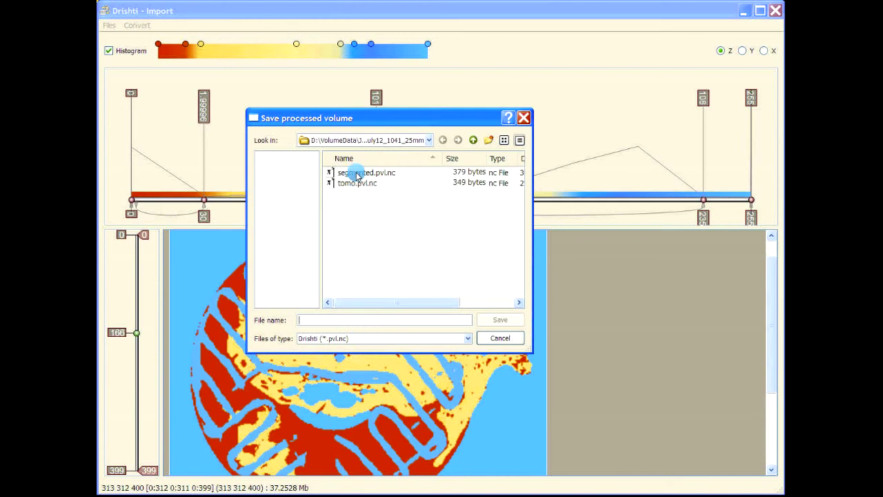
{"action": "left_click", "coordinate": [359, 173]}
{"action": "left_click", "coordinate": [500, 320]}
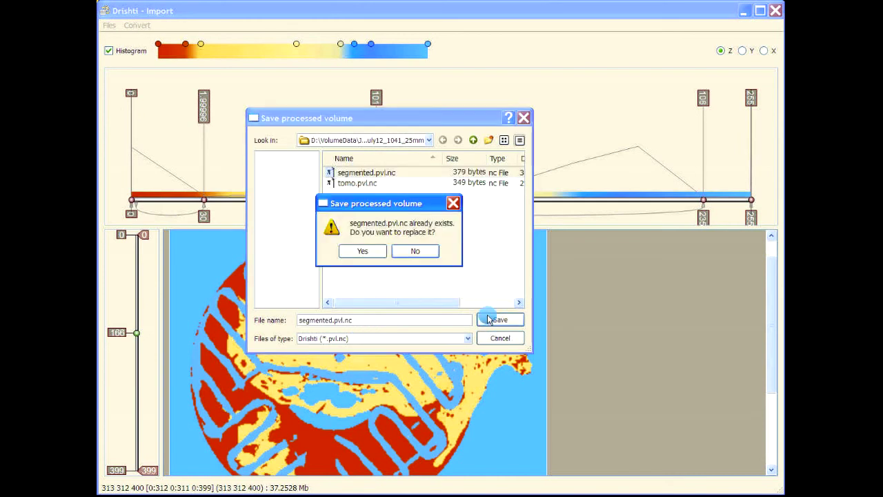
{"action": "left_click", "coordinate": [363, 251]}
{"action": "left_click", "coordinate": [370, 254]}
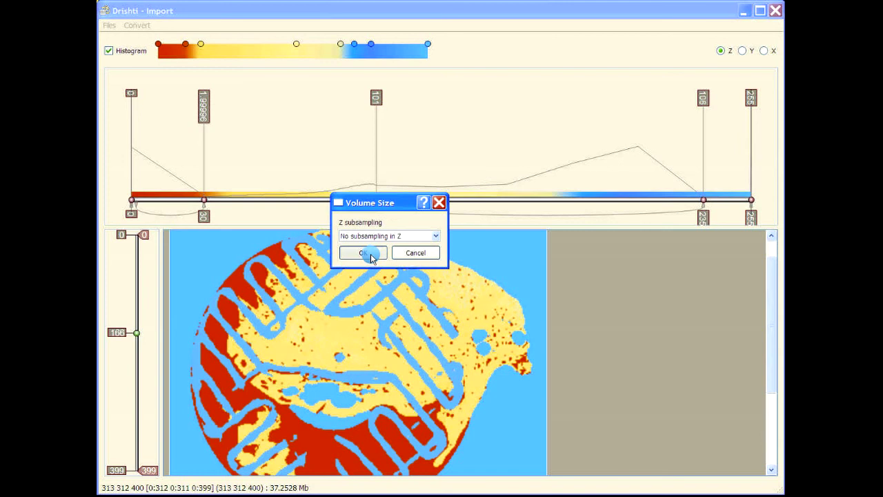
{"action": "left_click", "coordinate": [366, 254]}
{"action": "left_click", "coordinate": [461, 218]}
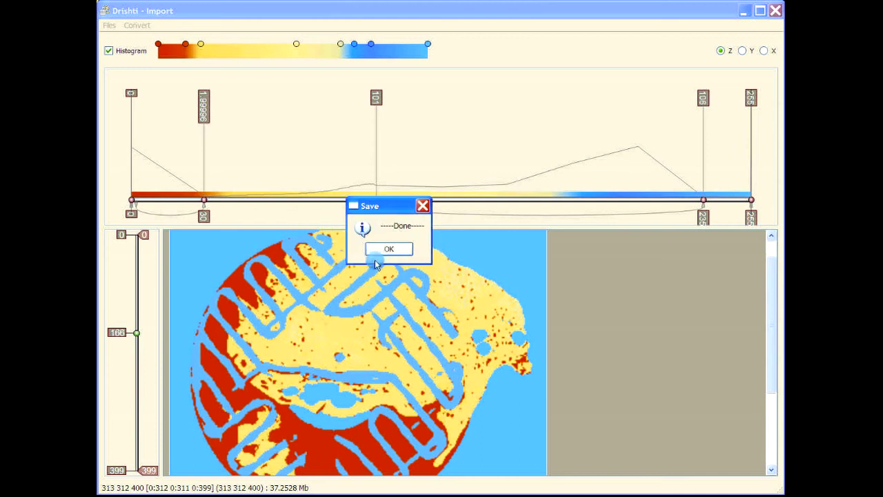
{"action": "left_click", "coordinate": [384, 250]}
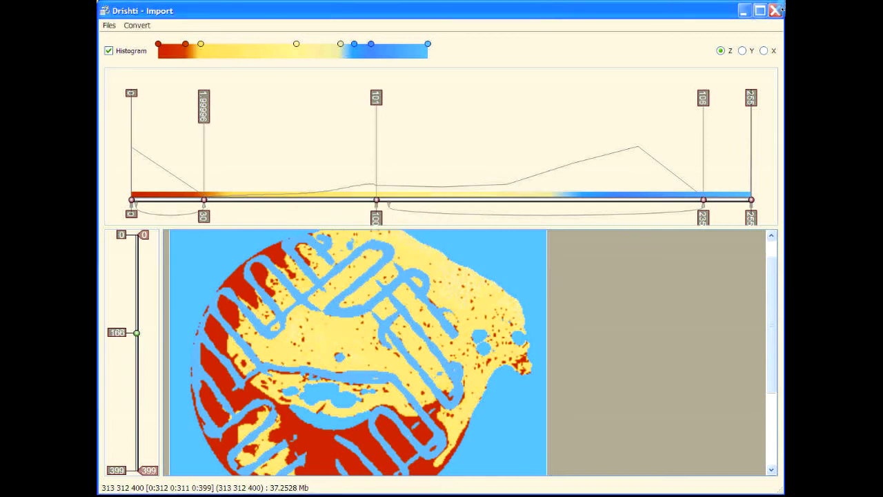
{"action": "left_click", "coordinate": [777, 11]}
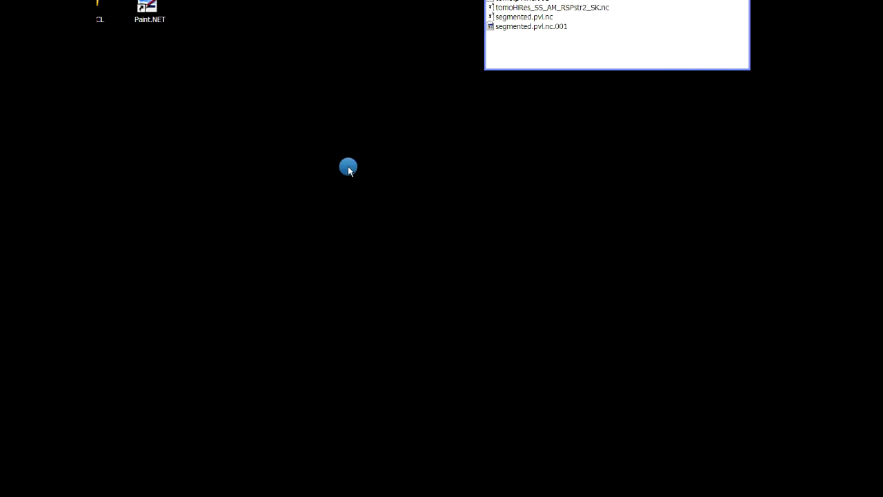
Step: Switch to the main Drishti program, enlarge its window and bring the folder containing segmented.pvl.nc in front of it
{"action": "left_click_drag", "start_coordinate": [385, 91], "coordinate": [249, 10]}
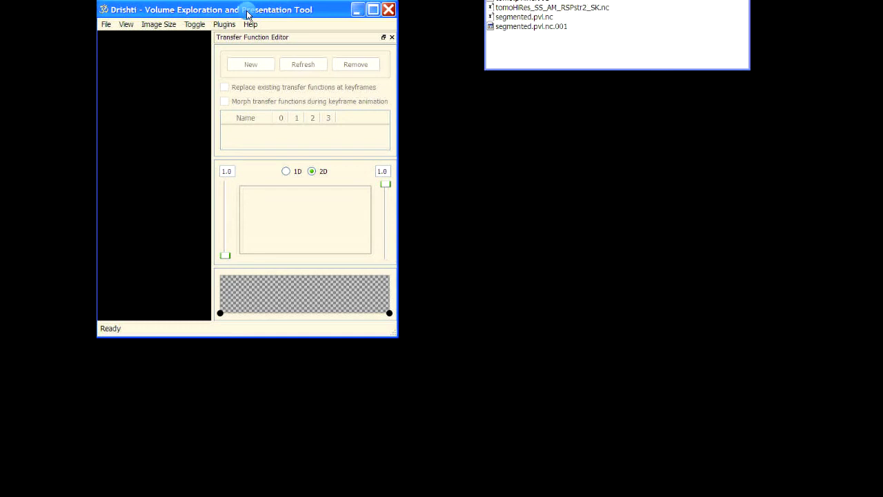
{"action": "left_click_drag", "start_coordinate": [395, 336], "coordinate": [779, 490]}
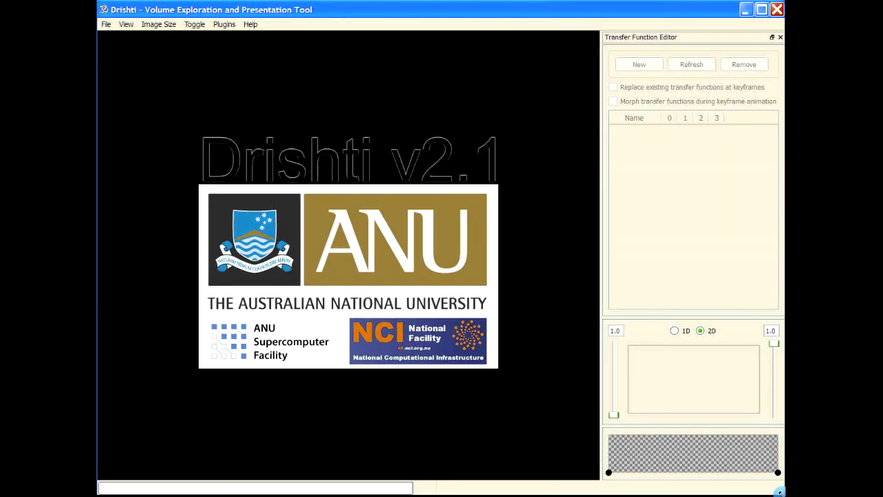
{"action": "key", "text": "alt+Tab"}
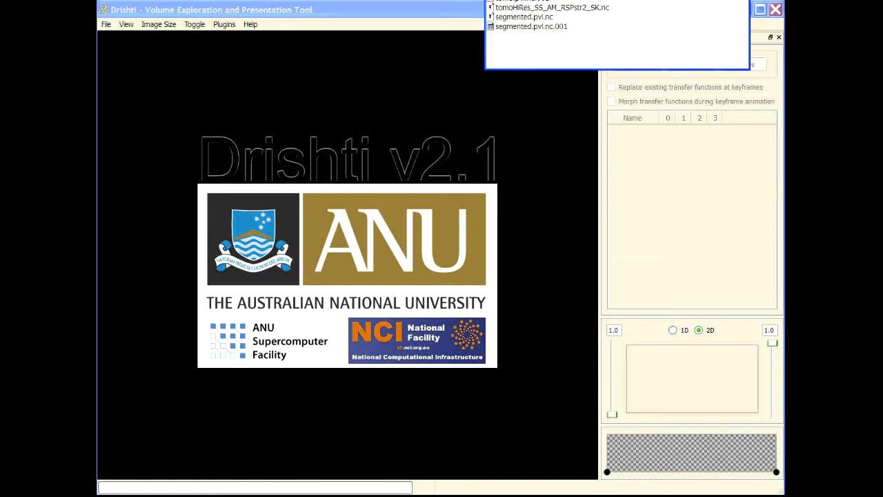
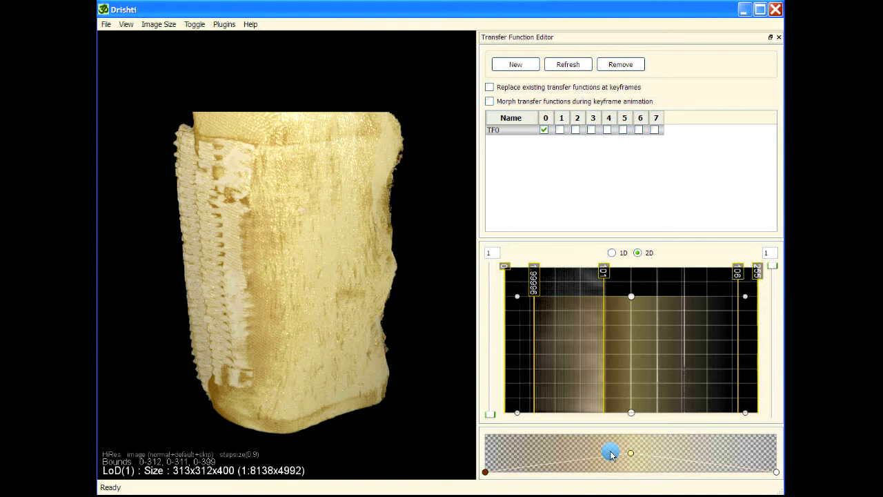
Step: Show the histogram of TF0 in 1D and narrow the transfer function to a thin vertical band around its centre
{"action": "left_click_drag", "start_coordinate": [366, 318], "coordinate": [448, 336]}
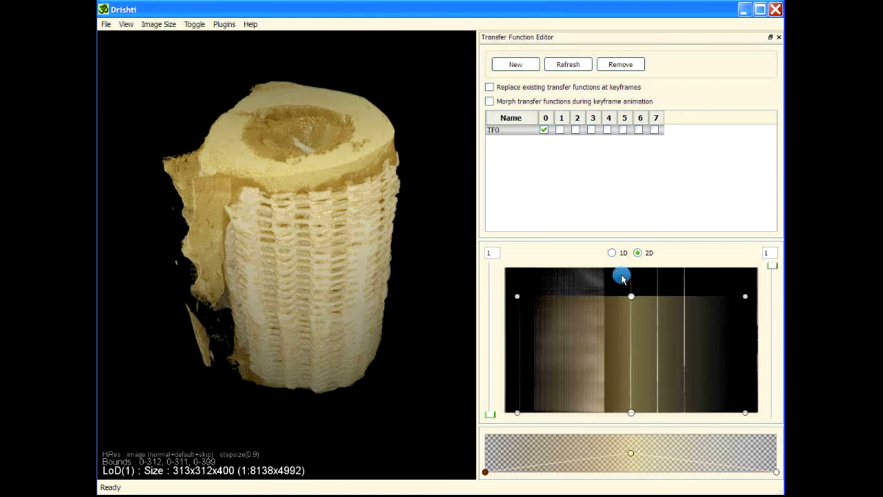
{"action": "left_click", "coordinate": [611, 253]}
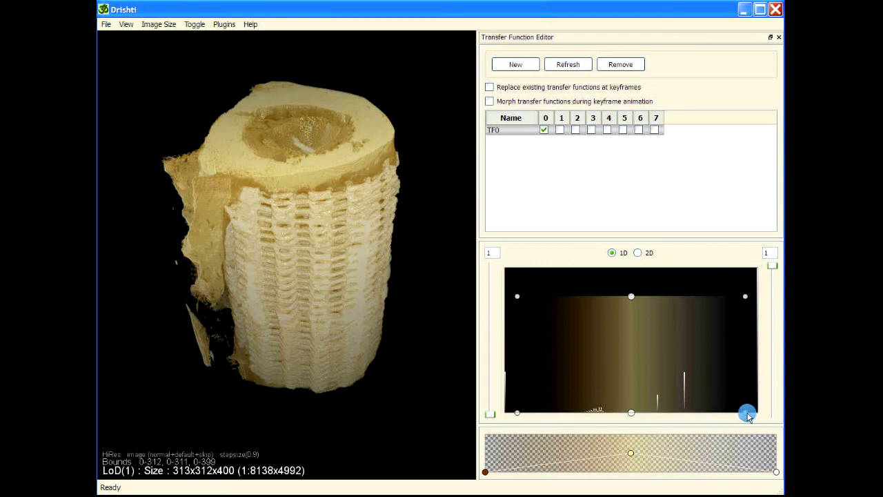
{"action": "left_click_drag", "start_coordinate": [747, 413], "coordinate": [647, 414]}
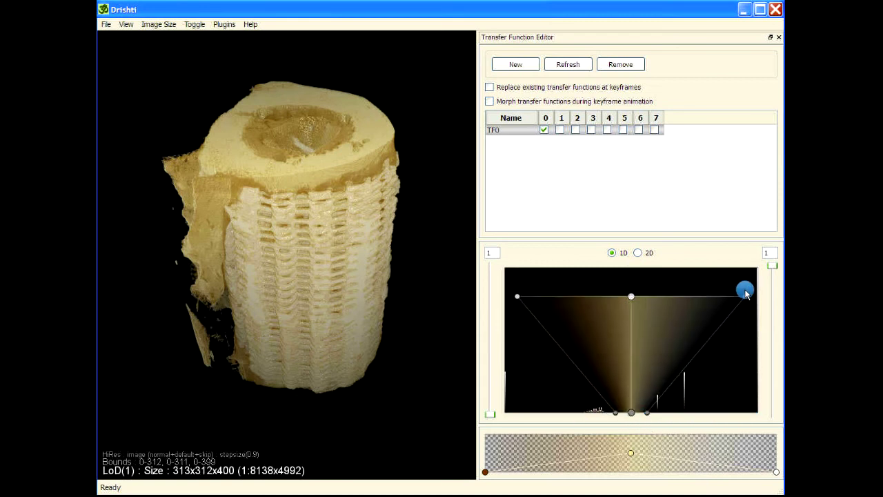
{"action": "mouse_move", "coordinate": [747, 295]}
{"action": "left_mouse_down"}
{"action": "mouse_move", "coordinate": [646, 300]}
{"action": "mouse_move", "coordinate": [624, 312]}
{"action": "left_mouse_up"}
{"action": "left_click_drag", "start_coordinate": [208, 126], "coordinate": [237, 253]}
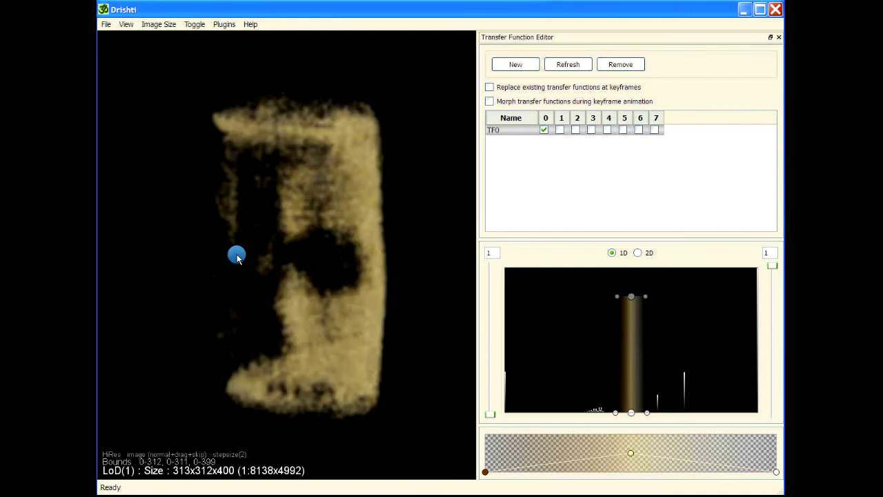
Step: Enable 1D Transfer Functions for rendering and move the narrow TF0 band to the lowest end of the histogram
{"action": "left_click", "coordinate": [194, 25]}
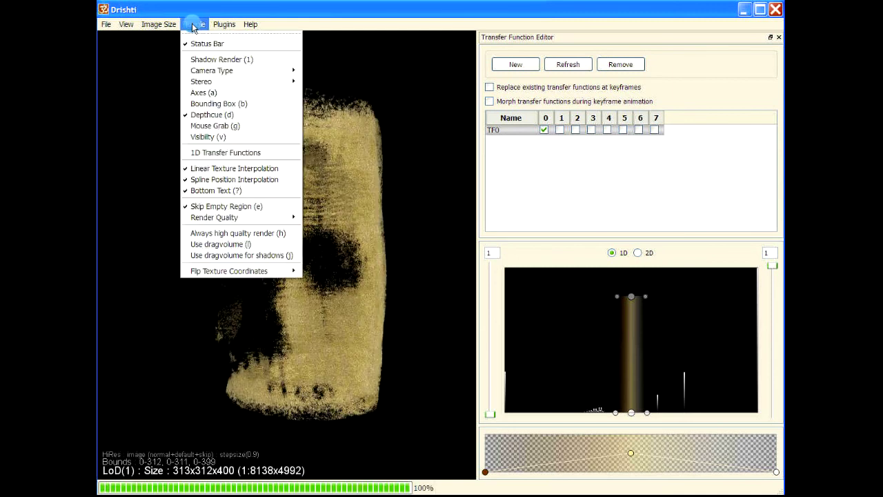
{"action": "left_click", "coordinate": [203, 153]}
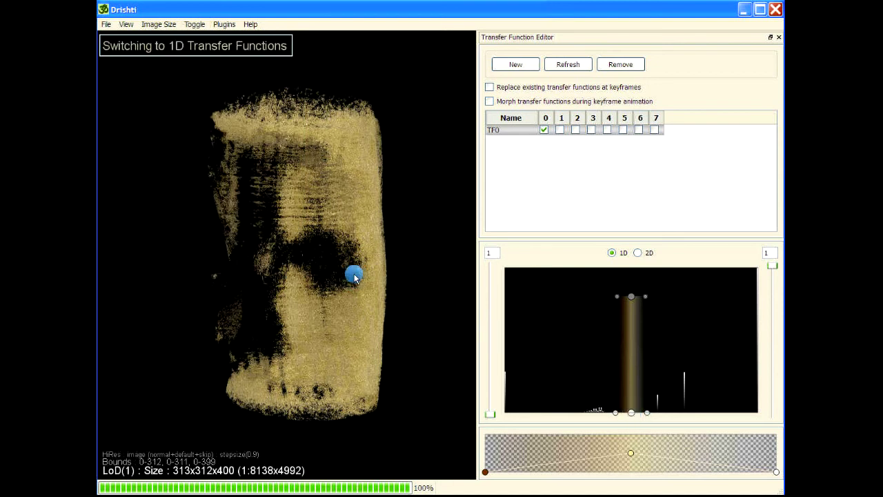
{"action": "left_click_drag", "start_coordinate": [631, 413], "coordinate": [507, 416]}
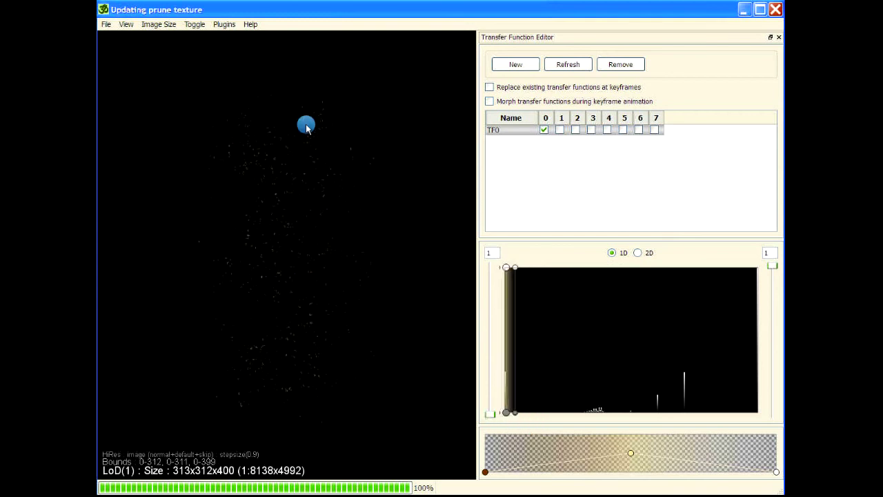
Step: Apply the white colour gradient to TF0 and view the rendered volume from its end and side
{"action": "left_click_drag", "start_coordinate": [276, 207], "coordinate": [207, 363]}
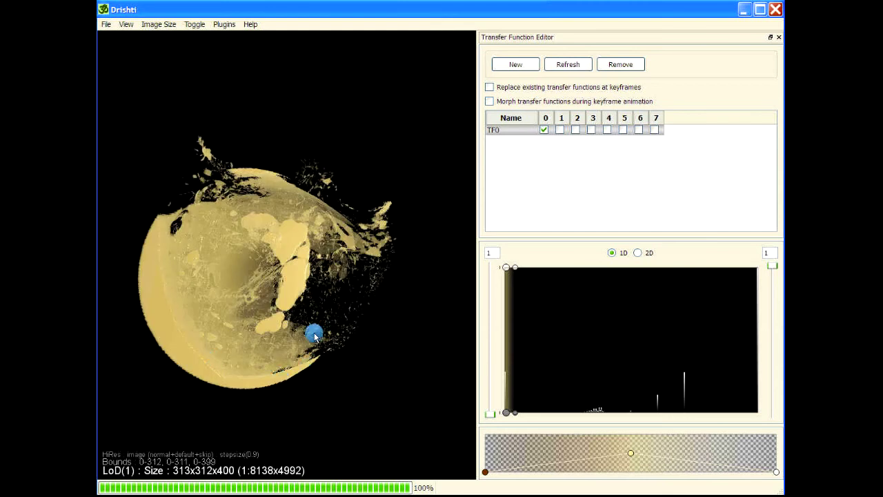
{"action": "left_click_drag", "start_coordinate": [314, 336], "coordinate": [396, 391]}
{"action": "left_click", "coordinate": [343, 228]}
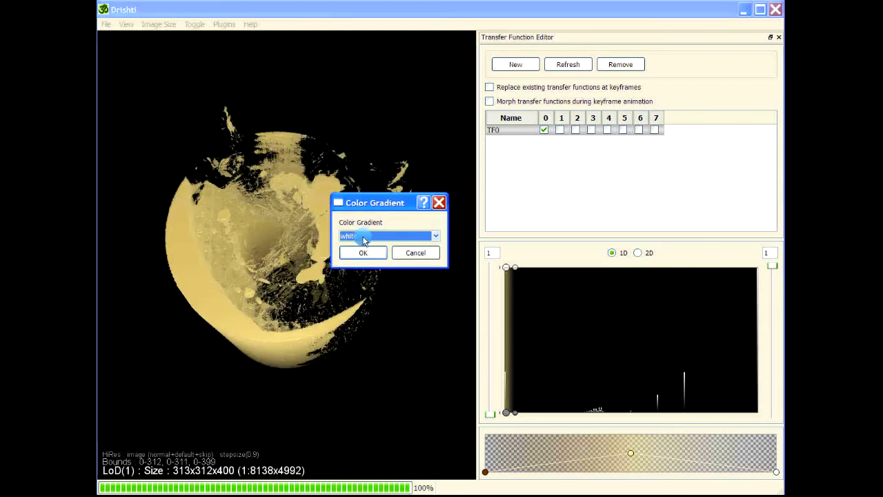
{"action": "left_click", "coordinate": [359, 236]}
{"action": "left_click", "coordinate": [360, 247]}
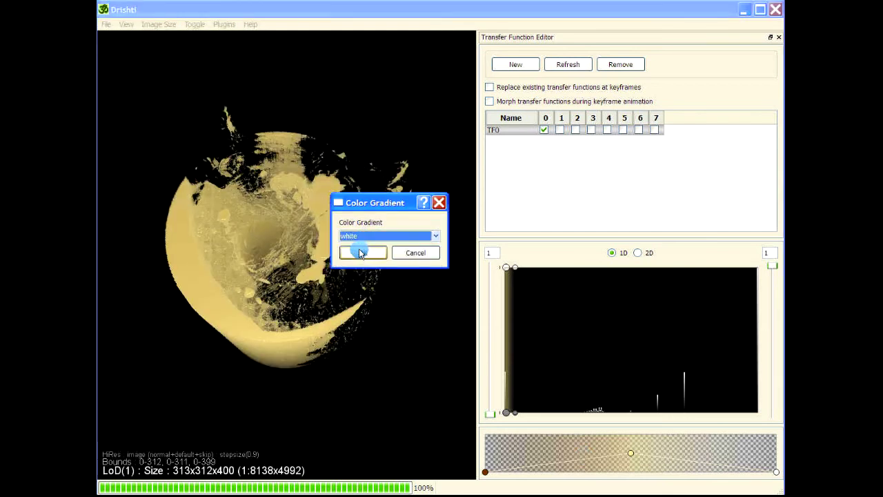
{"action": "left_click", "coordinate": [355, 251]}
{"action": "left_click_drag", "start_coordinate": [316, 385], "coordinate": [239, 329]}
Step: Turn off TF0 in set 0 and add a second transfer function
{"action": "left_click", "coordinate": [542, 130]}
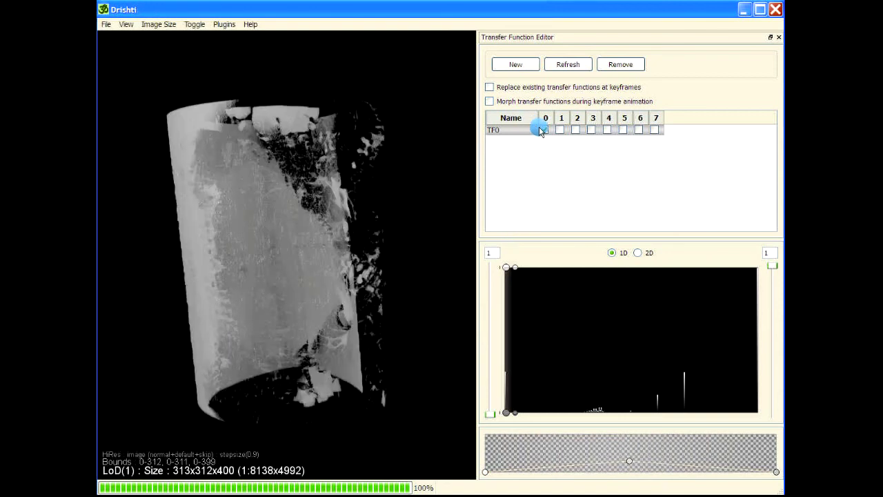
{"action": "left_click", "coordinate": [525, 67]}
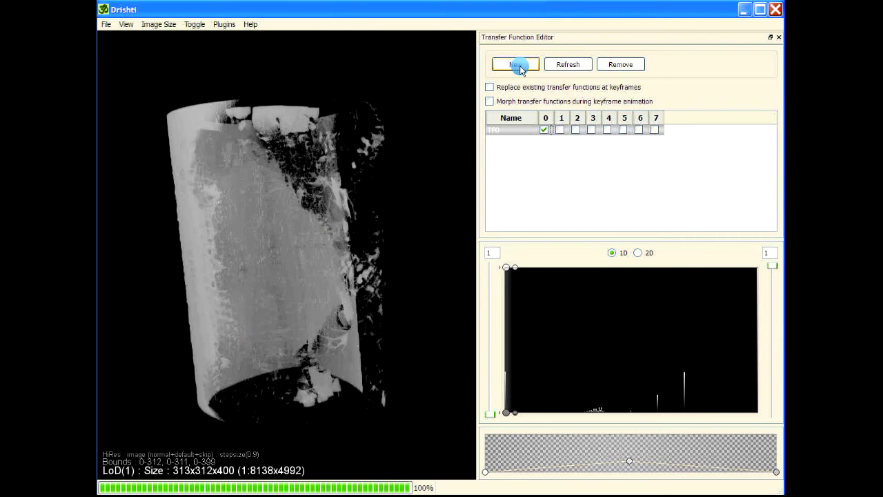
{"action": "left_click", "coordinate": [545, 131]}
{"action": "left_click", "coordinate": [515, 65]}
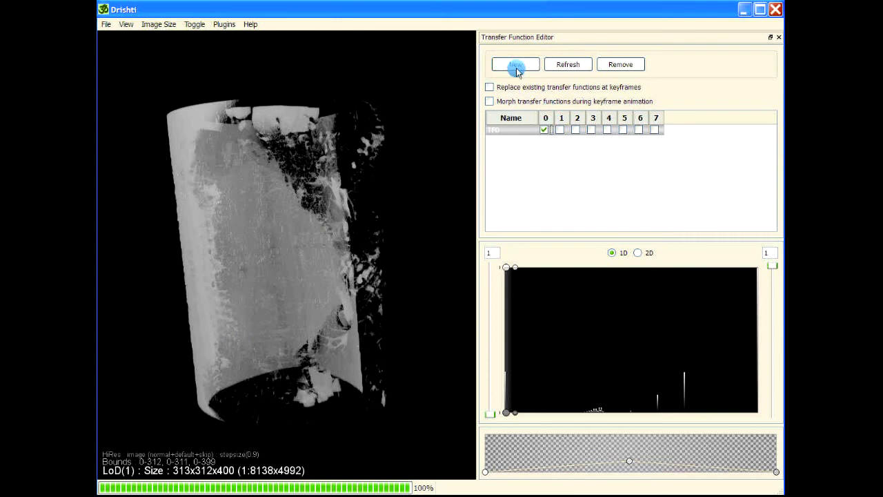
{"action": "left_click", "coordinate": [338, 209]}
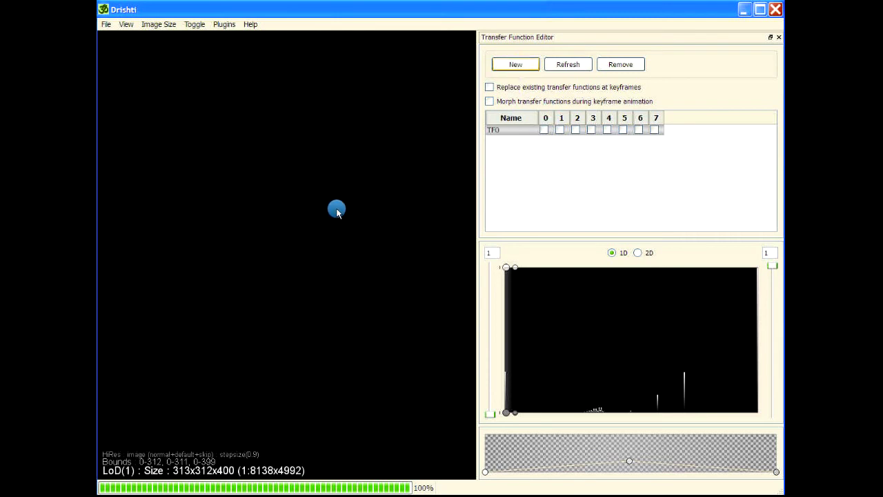
Step: Move the band of TF 1 from the centre of the histogram onto the tall peak in its upper range
{"action": "left_click", "coordinate": [622, 345]}
{"action": "left_click", "coordinate": [634, 415]}
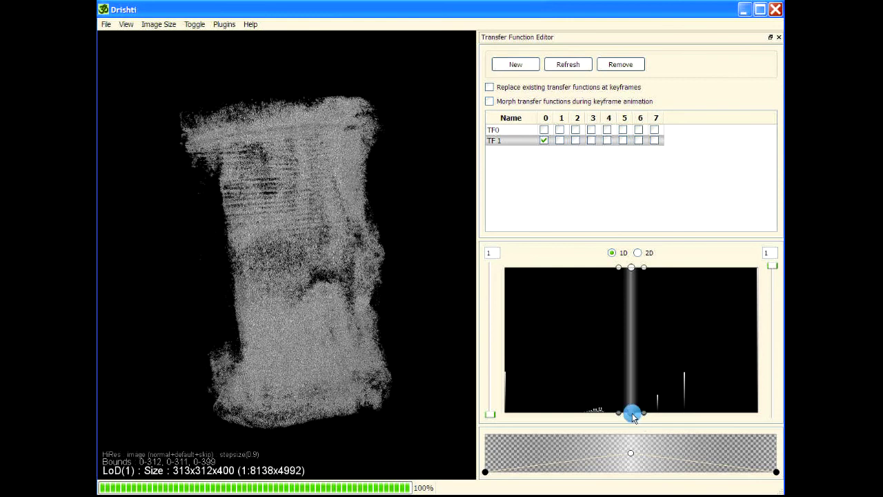
{"action": "left_click_drag", "start_coordinate": [632, 415], "coordinate": [684, 417]}
Step: Apply the red colour gradient to TF 1 and narrow its band closely around the tall peak
{"action": "mouse_move", "coordinate": [631, 452]}
{"action": "left_mouse_down"}
{"action": "mouse_move", "coordinate": [651, 437]}
{"action": "mouse_move", "coordinate": [628, 445]}
{"action": "left_mouse_up"}
{"action": "key", "text": "space"}
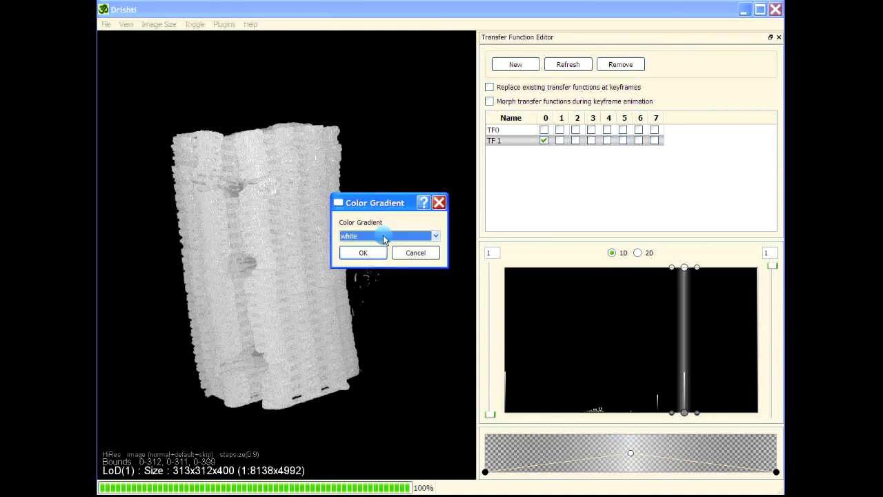
{"action": "left_click", "coordinate": [384, 239]}
{"action": "left_click", "coordinate": [348, 262]}
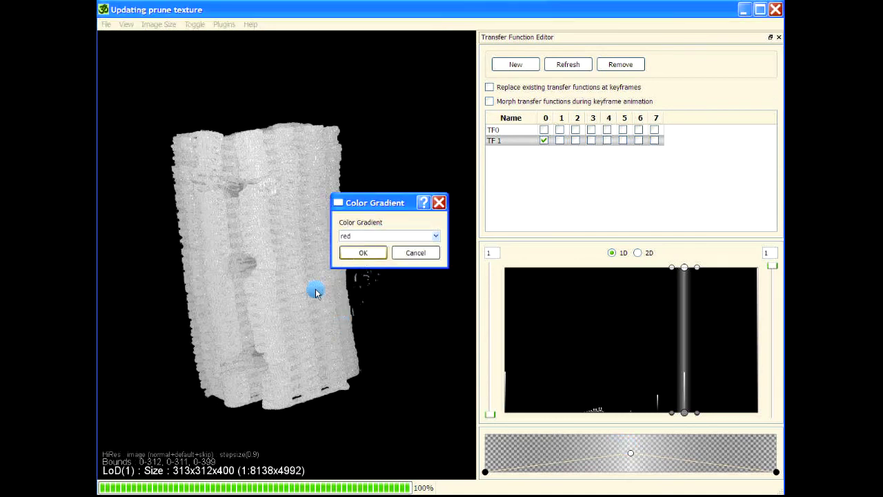
{"action": "key", "text": "Return"}
{"action": "left_click_drag", "start_coordinate": [276, 106], "coordinate": [307, 412]}
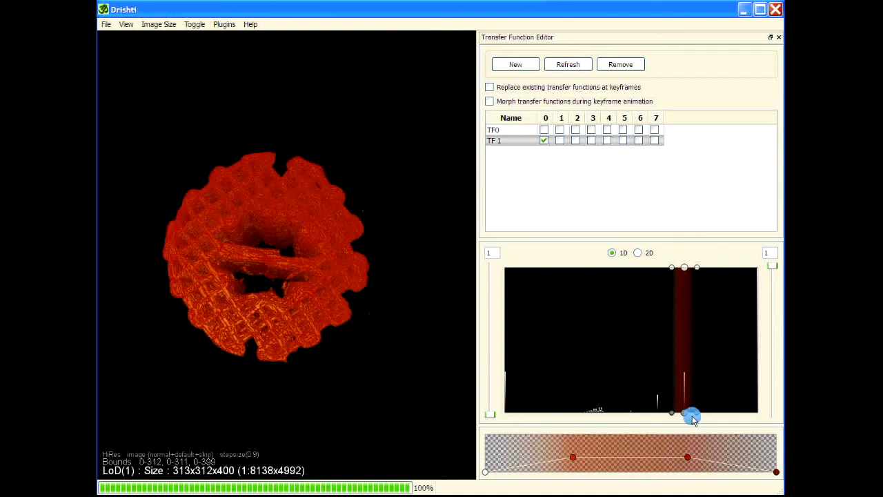
{"action": "left_click_drag", "start_coordinate": [694, 419], "coordinate": [686, 419]}
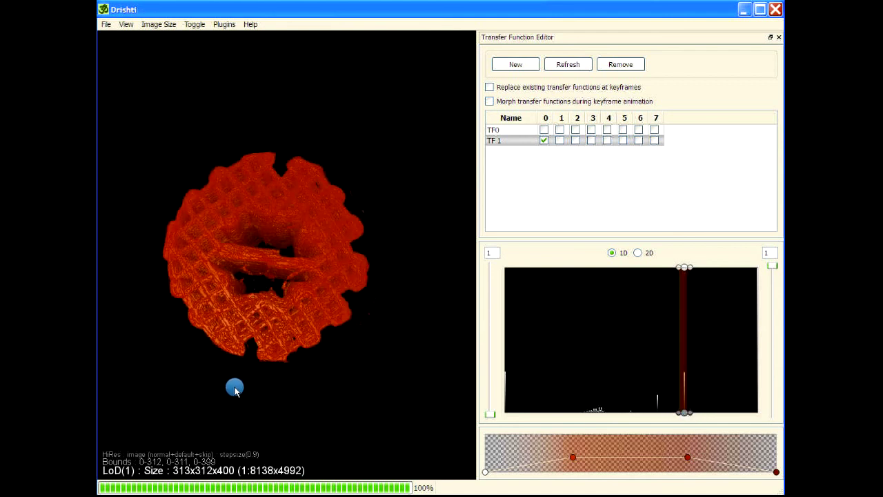
Step: Add a third transfer function, turn off TF 1 in set 0 and select TF 2 for editing
{"action": "left_click", "coordinate": [523, 65]}
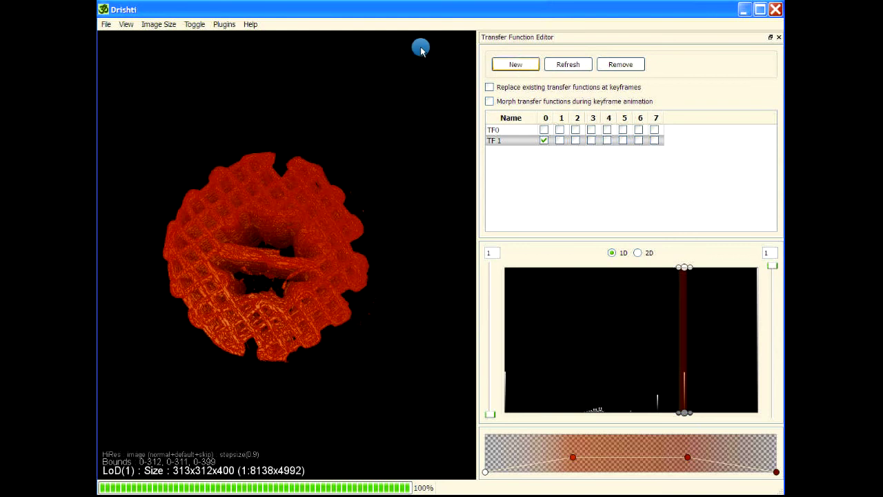
{"action": "left_click", "coordinate": [545, 143]}
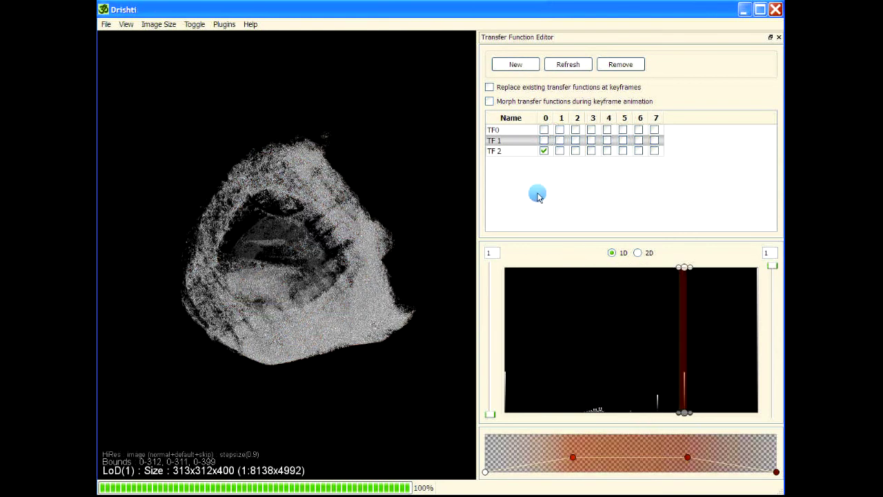
{"action": "left_click", "coordinate": [528, 153]}
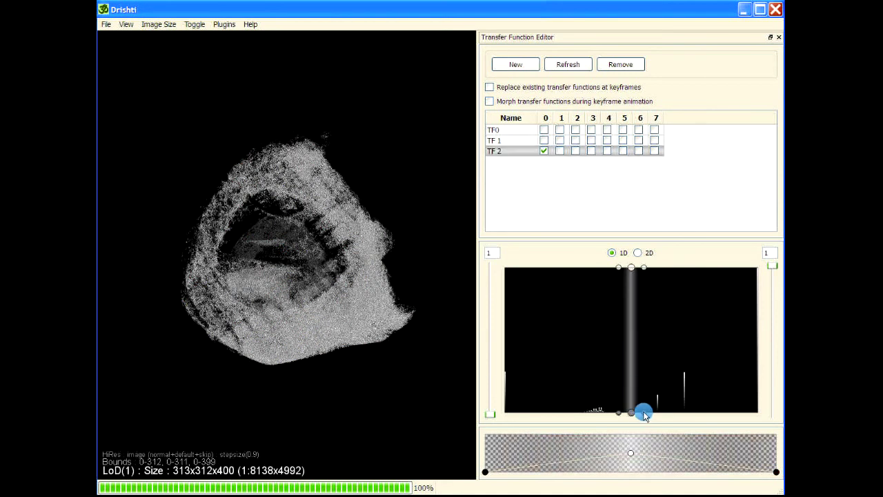
Step: Widen the TF 2 band past the short histogram peak and check it against the 2D histogram before returning to 1D
{"action": "left_click_drag", "start_coordinate": [644, 413], "coordinate": [666, 413]}
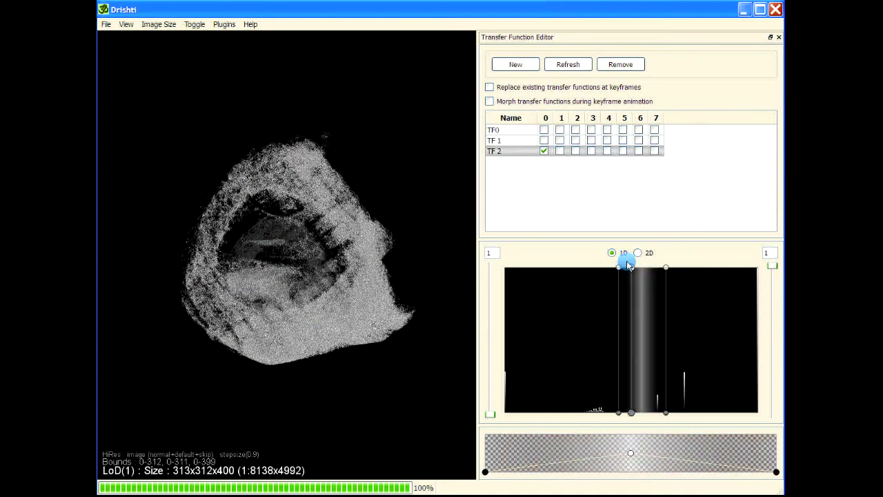
{"action": "left_click", "coordinate": [638, 252]}
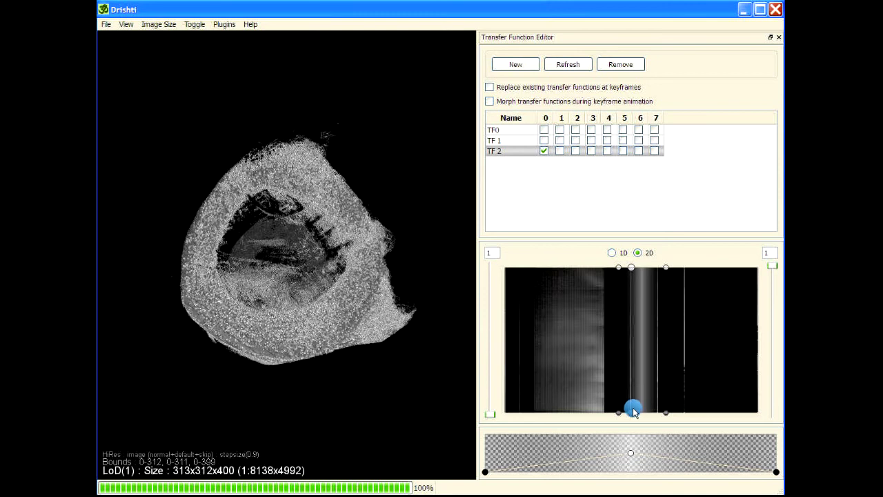
{"action": "left_click", "coordinate": [612, 253]}
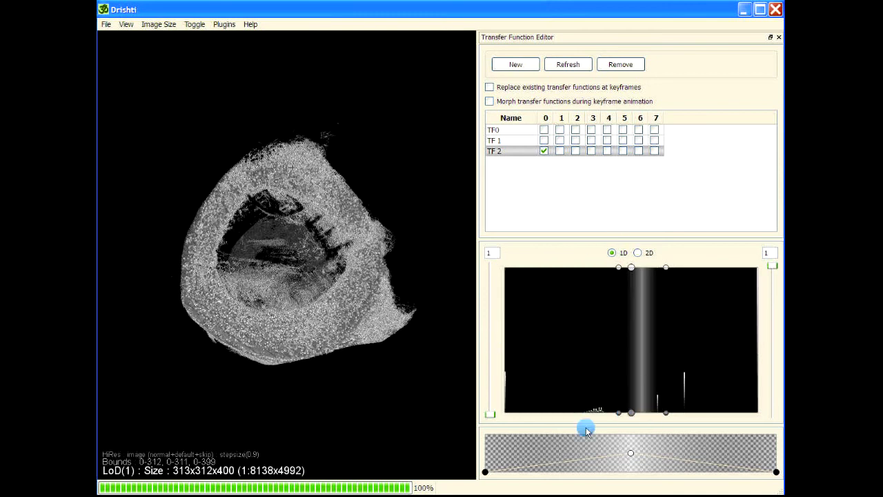
Step: Apply the cream-brown colour gradient to TF 2 and inspect the rendered phase from several sides
{"action": "double_click", "coordinate": [632, 462]}
{"action": "left_click", "coordinate": [405, 237]}
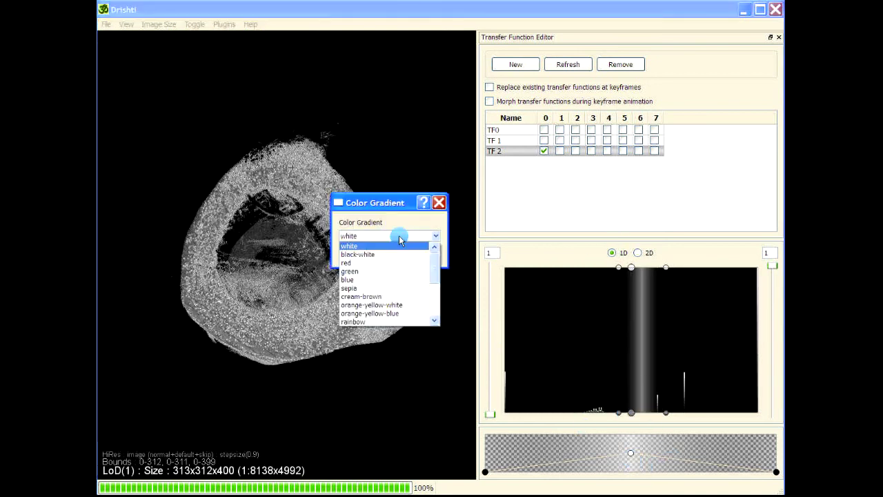
{"action": "left_click", "coordinate": [362, 296]}
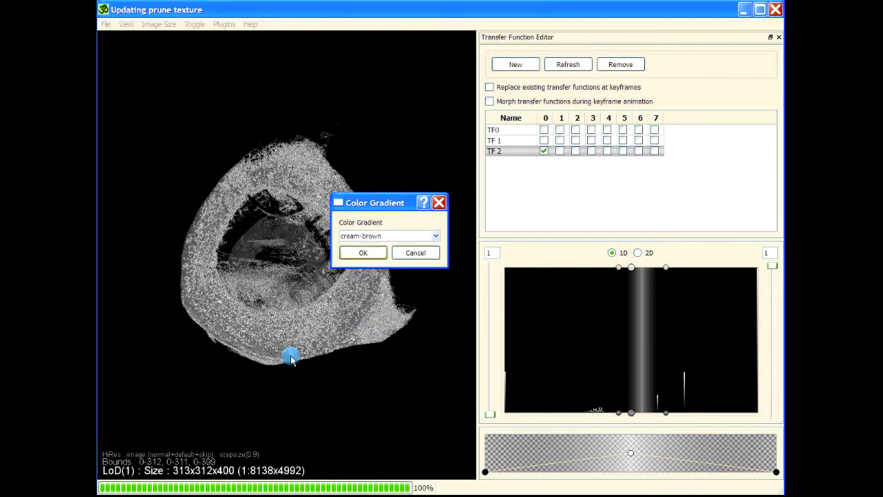
{"action": "key", "text": "Return"}
{"action": "left_click_drag", "start_coordinate": [265, 348], "coordinate": [239, 315]}
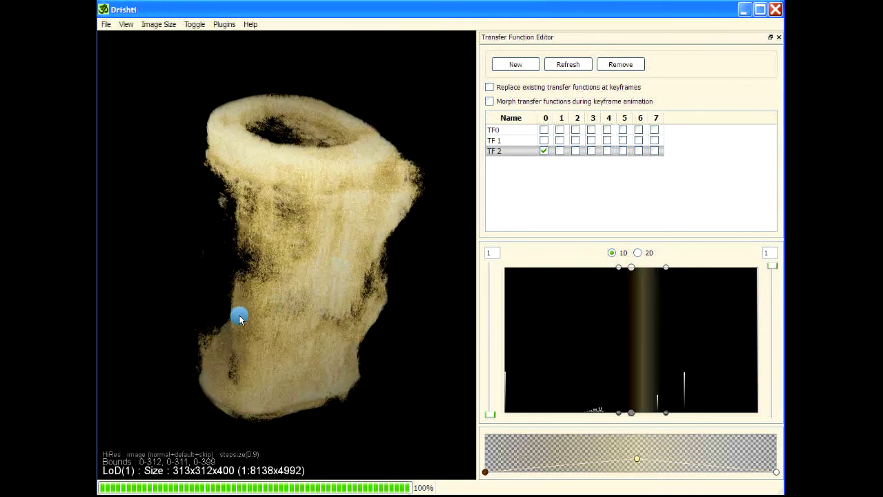
{"action": "left_click_drag", "start_coordinate": [407, 350], "coordinate": [307, 351]}
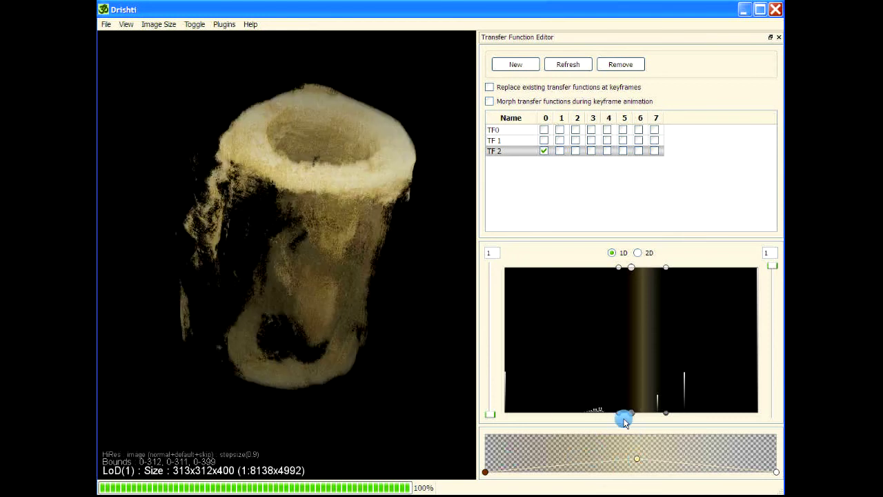
Step: Add a fourth transfer function, stretch its band from the cluster of small peaks towards lower values and shift its gradient stop to the low end
{"action": "left_click", "coordinate": [517, 66]}
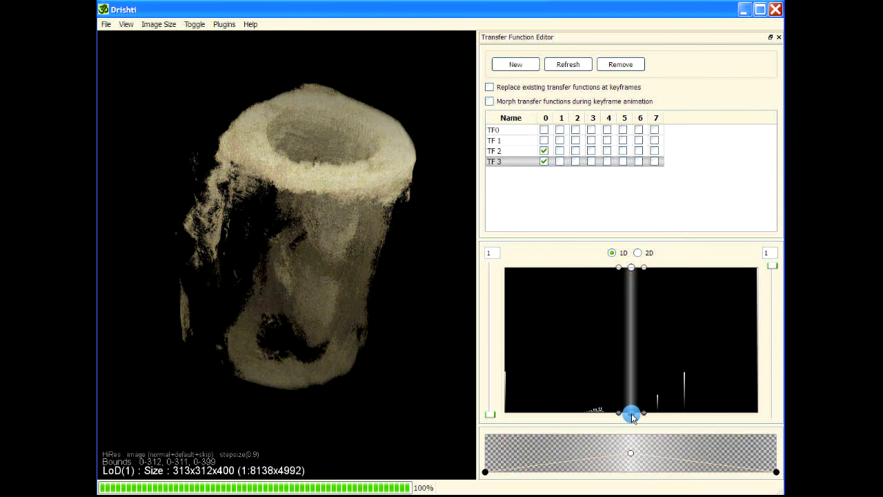
{"action": "left_click_drag", "start_coordinate": [632, 416], "coordinate": [546, 421]}
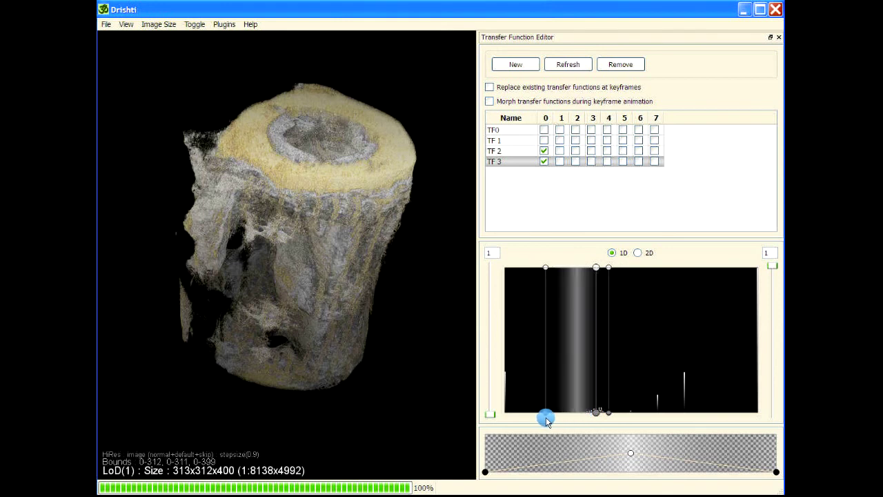
{"action": "left_click_drag", "start_coordinate": [611, 470], "coordinate": [528, 457]}
Step: Apply the green colour gradient to TF 3 and move its darker green stop to position 0.79 with opacity 0.22
{"action": "key", "text": "g"}
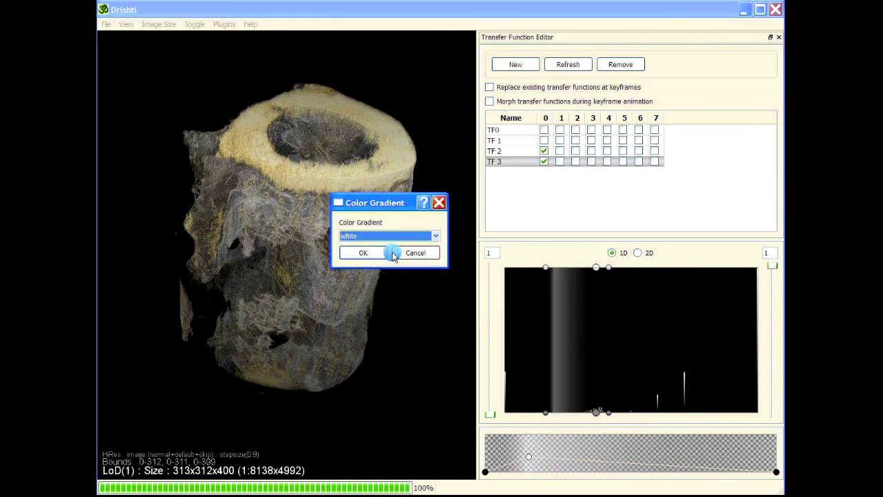
{"action": "left_click", "coordinate": [381, 235]}
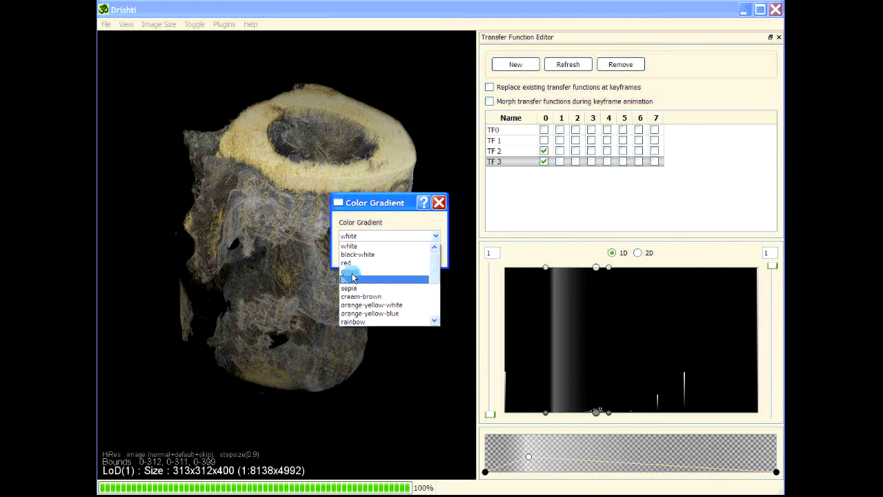
{"action": "left_click", "coordinate": [350, 271]}
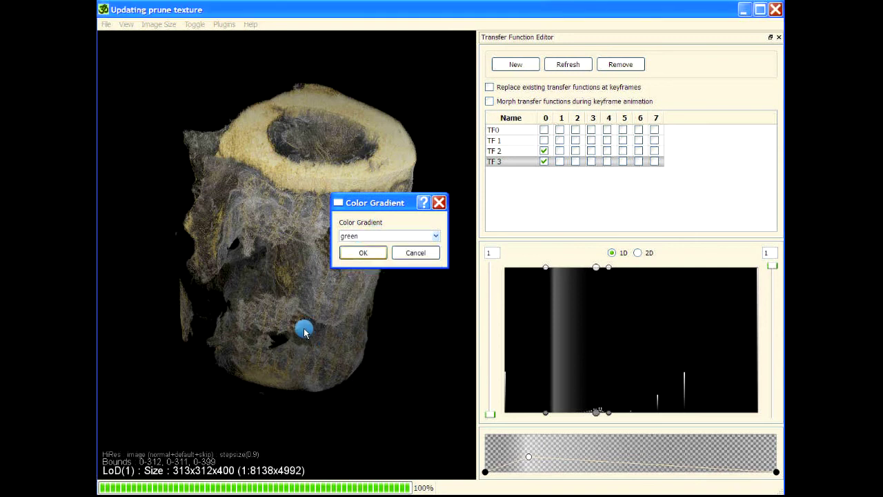
{"action": "key", "text": "Return"}
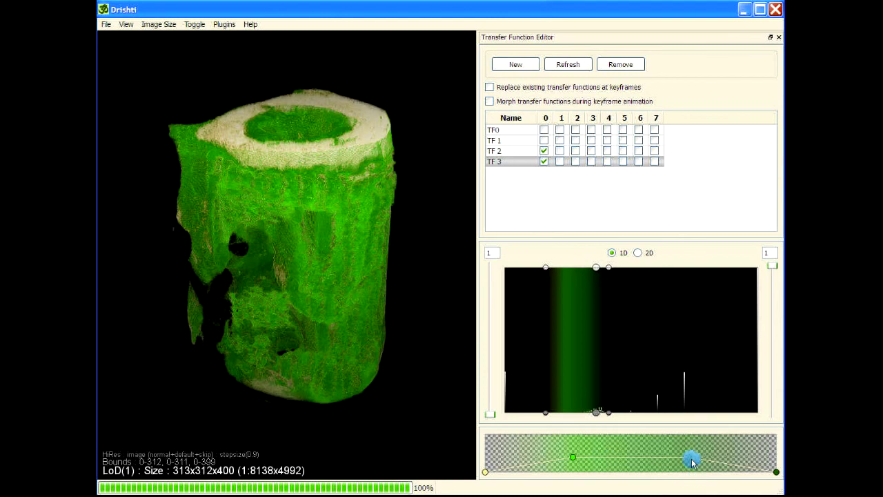
{"action": "left_click_drag", "start_coordinate": [692, 461], "coordinate": [715, 462]}
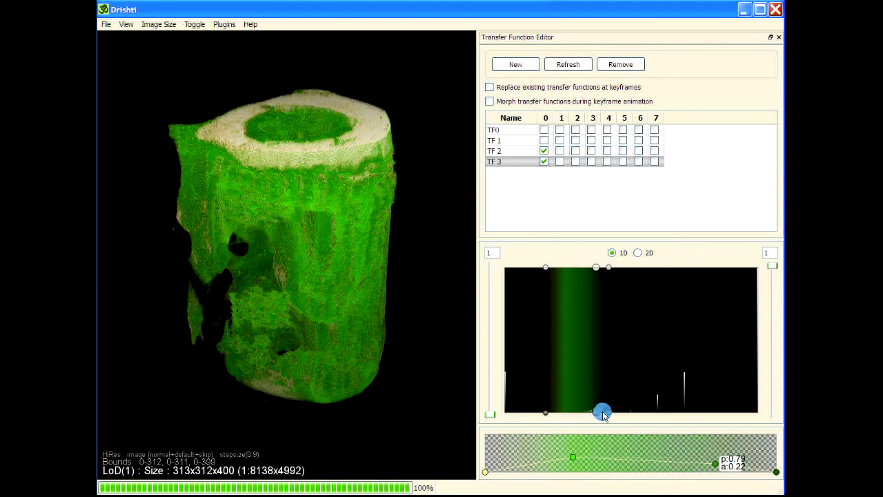
Step: Extend the lower edge of the TF 3 band slightly and set its upper edge just past the 101 marker
{"action": "left_click_drag", "start_coordinate": [602, 414], "coordinate": [617, 412]}
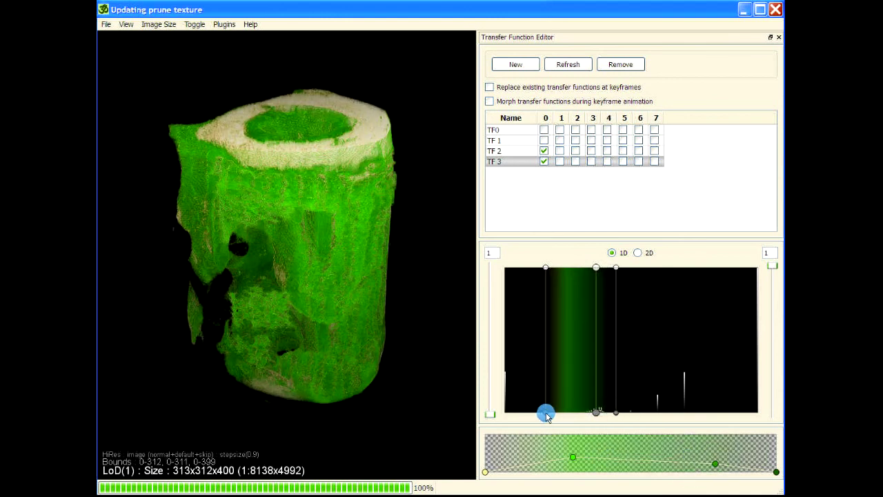
{"action": "left_click_drag", "start_coordinate": [545, 417], "coordinate": [537, 413]}
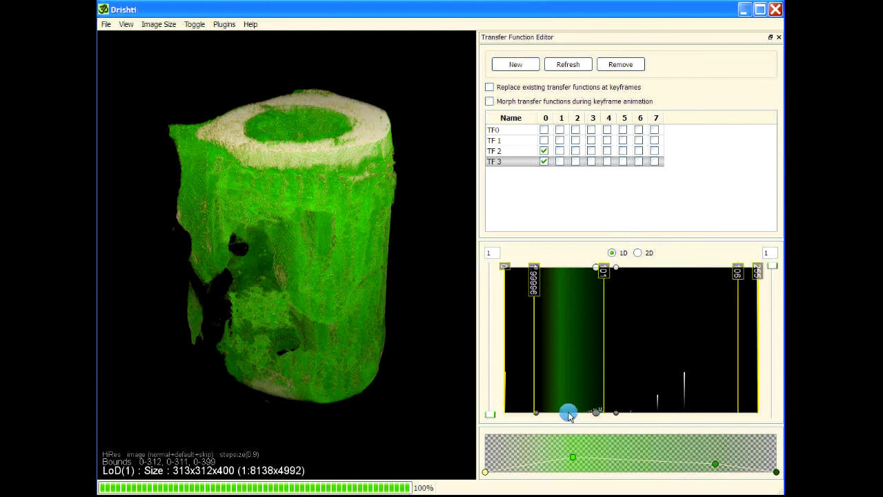
{"action": "left_click_drag", "start_coordinate": [620, 414], "coordinate": [605, 416]}
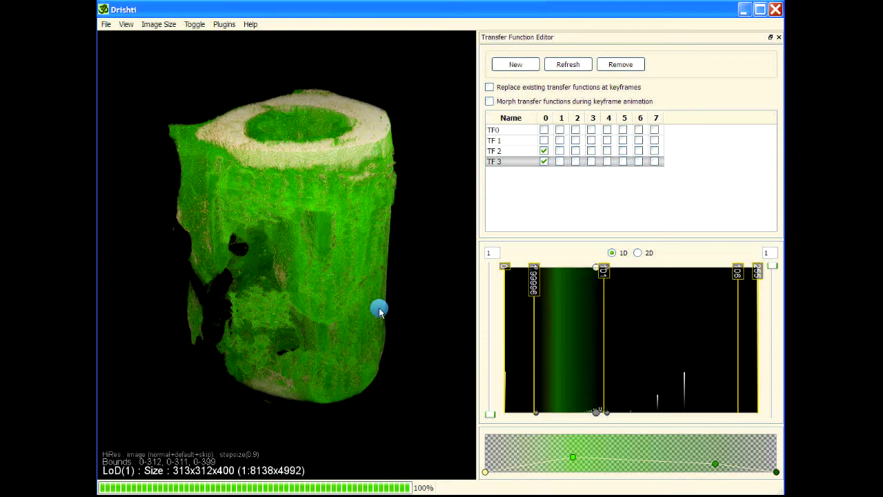
Step: Shift the lower edge of the TF 2 band slightly down and pull its upper edge in towards the short peak
{"action": "left_click", "coordinate": [502, 150]}
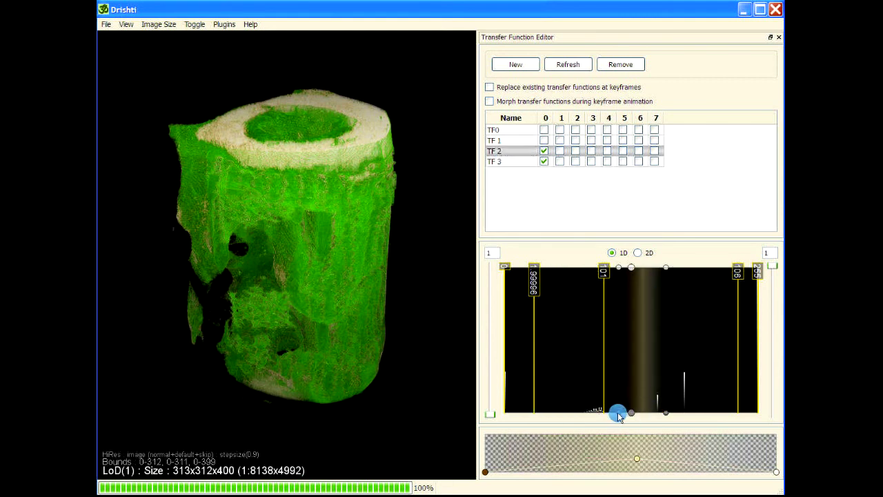
{"action": "left_click_drag", "start_coordinate": [619, 417], "coordinate": [614, 414]}
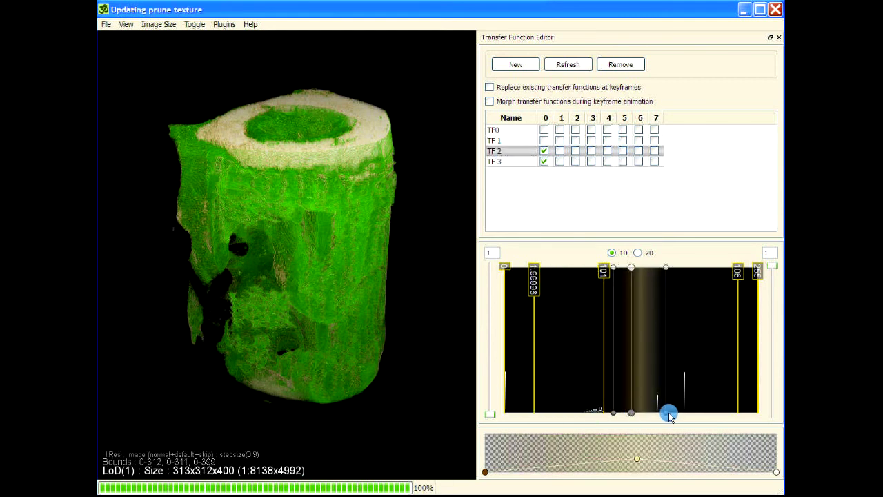
{"action": "left_click_drag", "start_coordinate": [669, 415], "coordinate": [663, 412]}
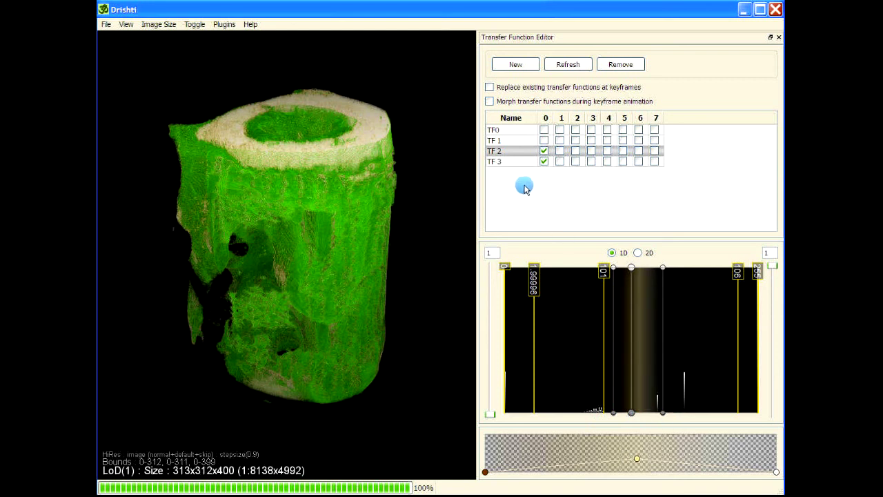
Step: Nudge the TF 1 band slightly so it centres on the tall peak and enable TF 1 in set 0
{"action": "left_click", "coordinate": [517, 140]}
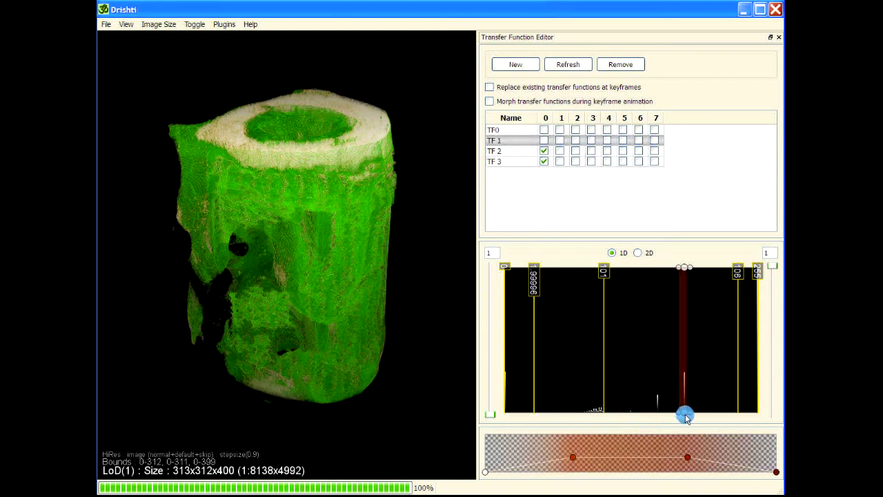
{"action": "left_click_drag", "start_coordinate": [686, 417], "coordinate": [684, 417]}
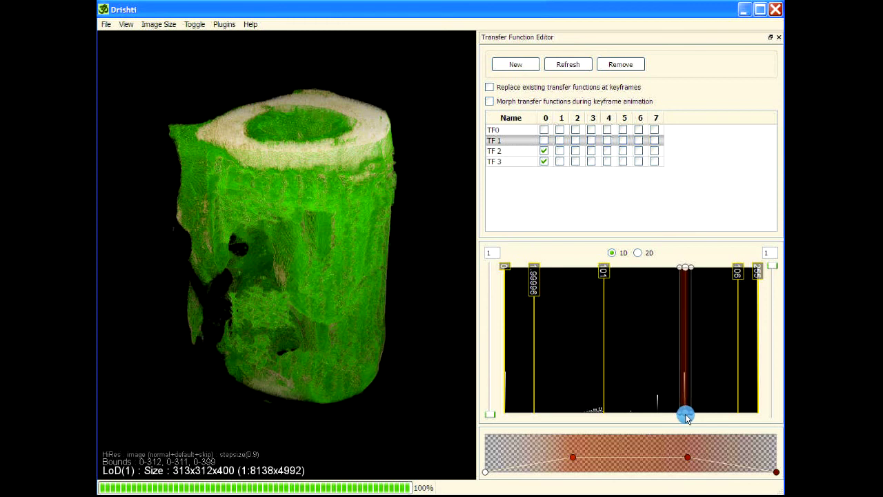
{"action": "left_click", "coordinate": [544, 141]}
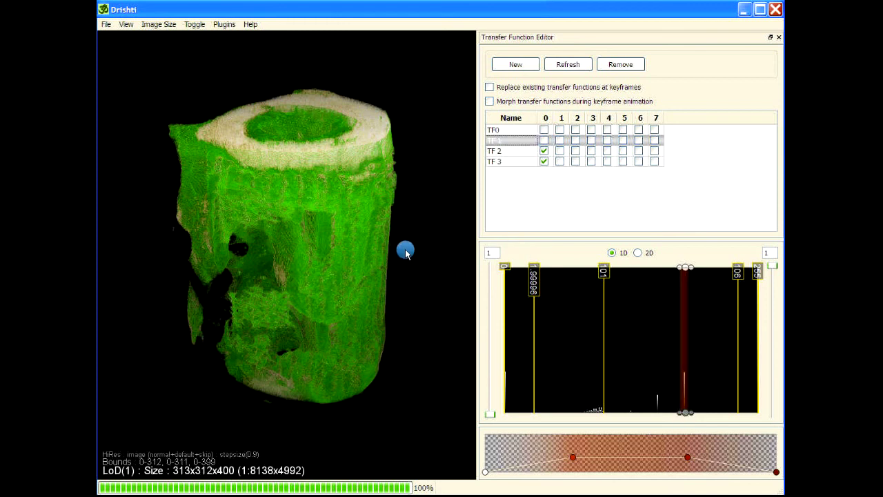
Step: Set the second value above the histogram to 0 for TF 3 and switch the rendering from 1D to 2D transfer functions
{"action": "left_click", "coordinate": [523, 156]}
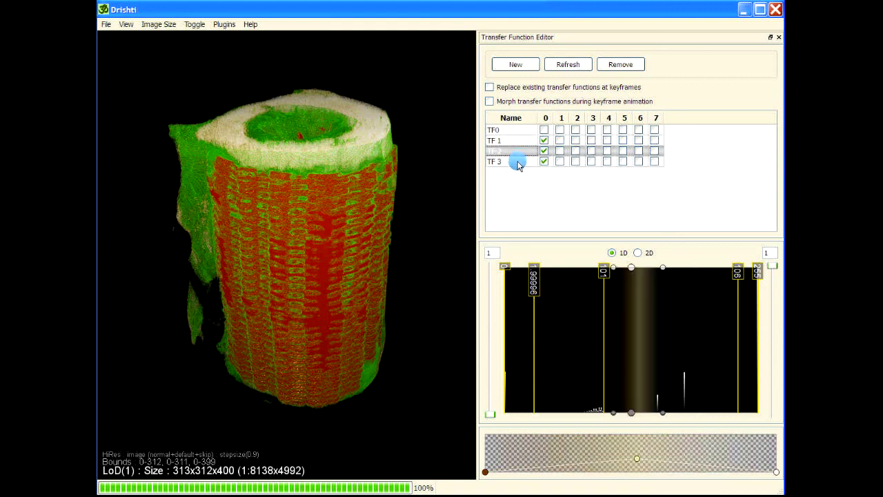
{"action": "left_click", "coordinate": [519, 162]}
{"action": "left_click", "coordinate": [760, 256]}
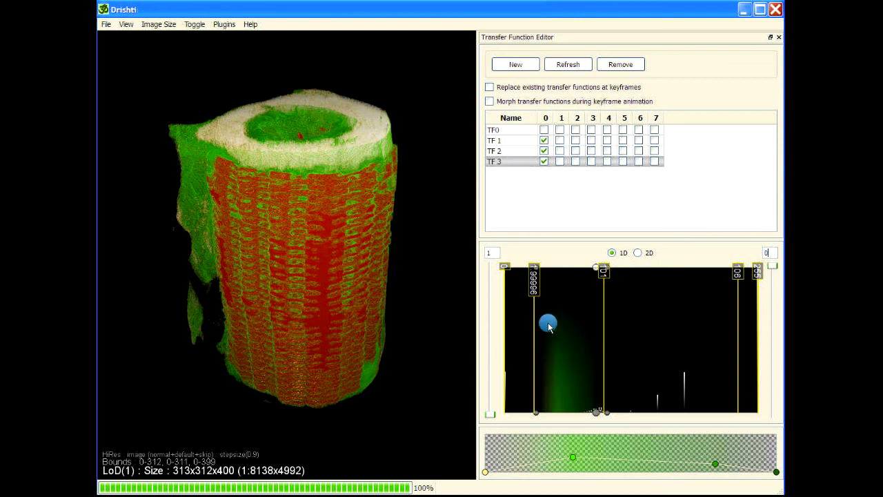
{"action": "left_click", "coordinate": [195, 25]}
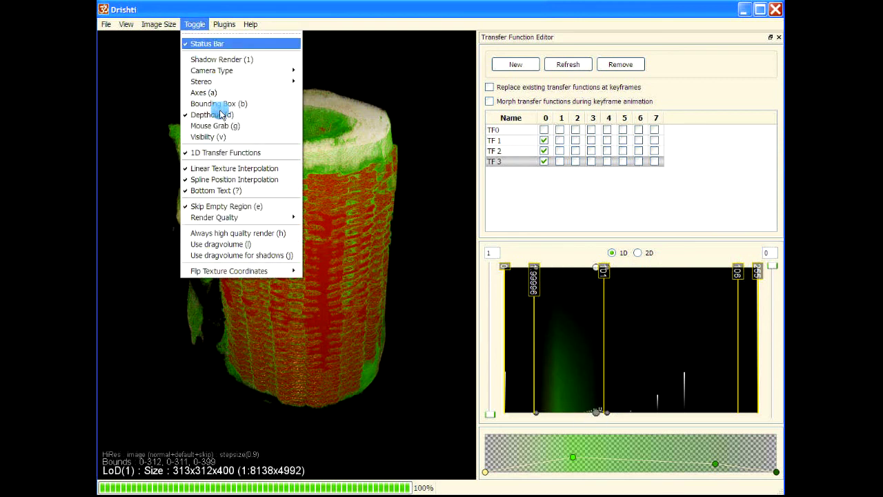
{"action": "left_click", "coordinate": [221, 153]}
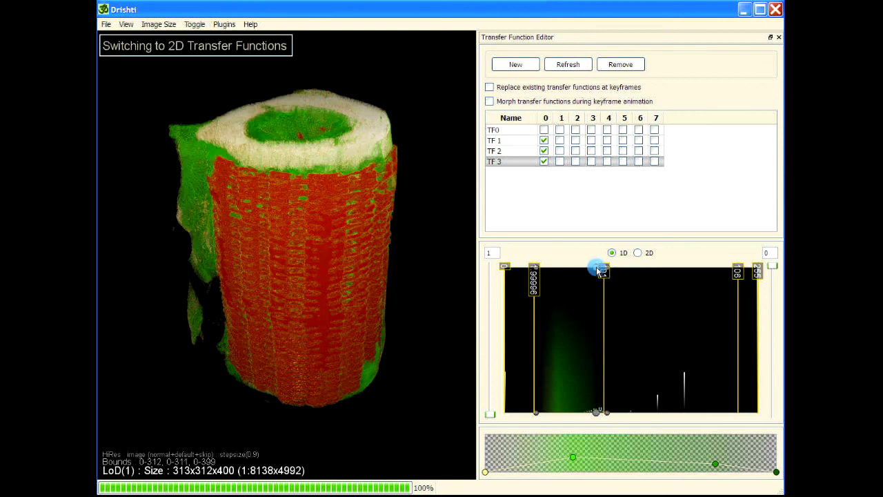
Step: Lower the top of the TF 3 band to about a tenth of the histogram height
{"action": "left_click_drag", "start_coordinate": [597, 292], "coordinate": [605, 402]}
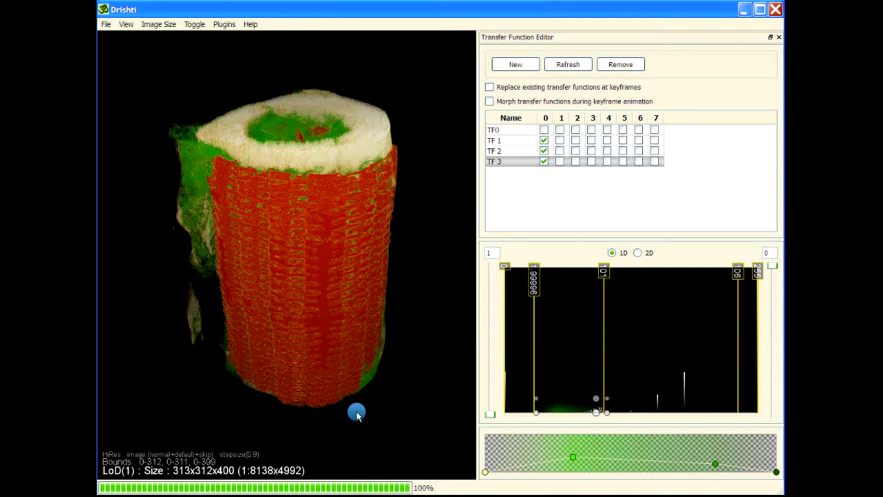
{"action": "left_click_drag", "start_coordinate": [404, 370], "coordinate": [413, 260]}
{"action": "left_click_drag", "start_coordinate": [420, 183], "coordinate": [426, 227]}
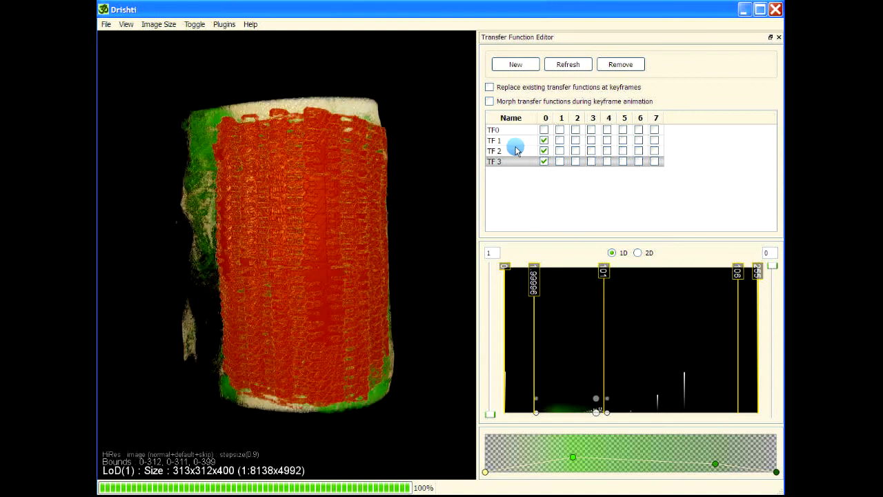
Step: Set the second value above the histogram to 0 for TF 2 and extend its band to the full histogram height
{"action": "left_click", "coordinate": [631, 292]}
{"action": "left_click_drag", "start_coordinate": [630, 260], "coordinate": [645, 407]}
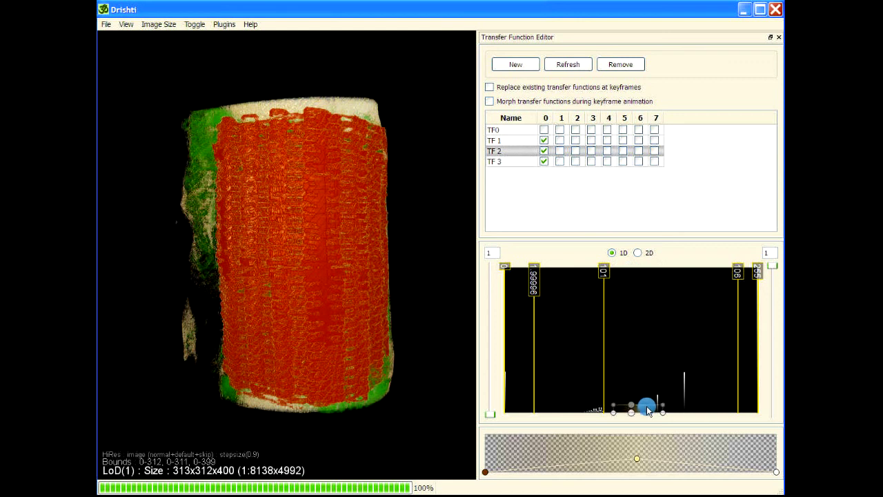
{"action": "left_click", "coordinate": [763, 255]}
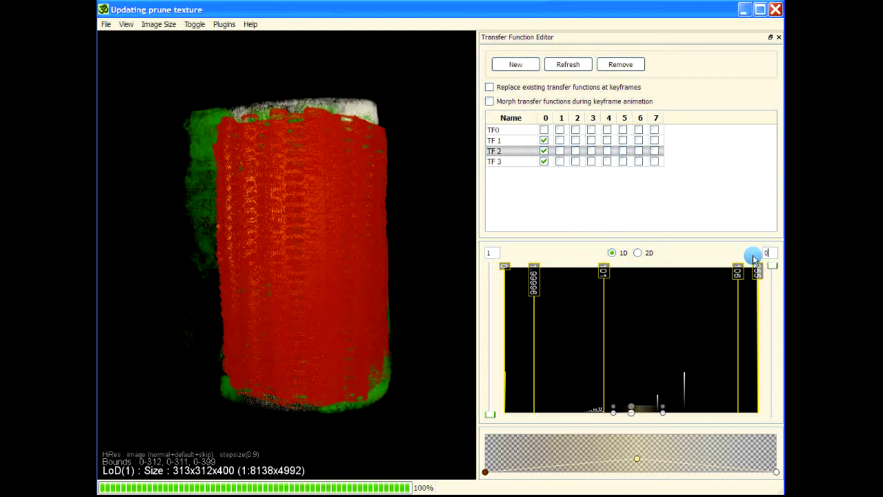
{"action": "left_click_drag", "start_coordinate": [276, 237], "coordinate": [276, 361]}
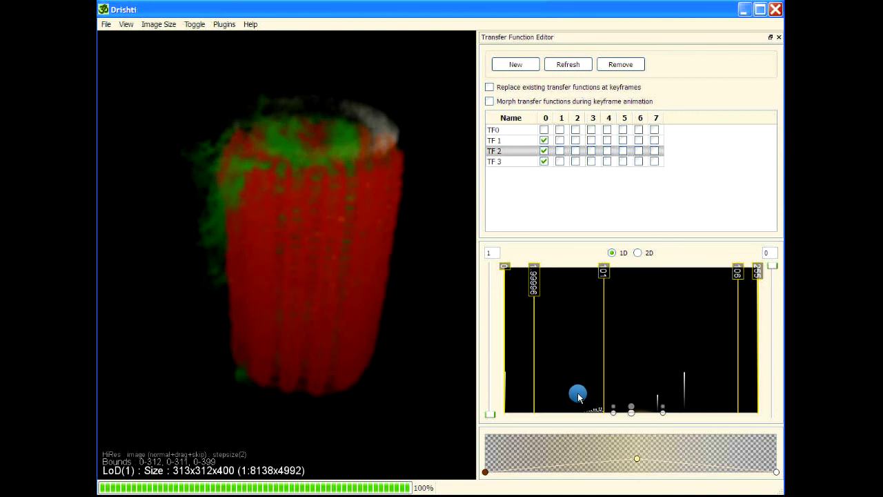
{"action": "left_click_drag", "start_coordinate": [578, 395], "coordinate": [634, 296]}
{"action": "left_click_drag", "start_coordinate": [640, 259], "coordinate": [639, 263]}
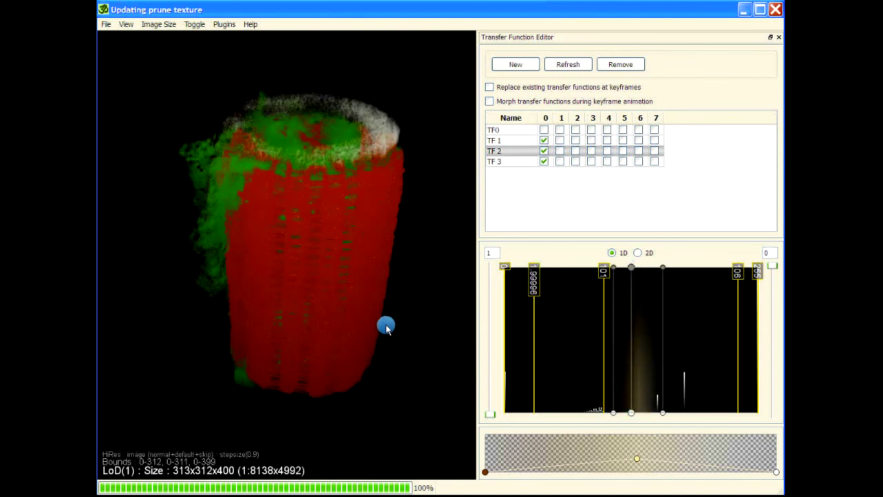
Step: Lower the top of the TF 2 band to about a quarter of the histogram height
{"action": "left_click_drag", "start_coordinate": [330, 319], "coordinate": [147, 310]}
{"action": "left_click_drag", "start_coordinate": [375, 327], "coordinate": [388, 292]}
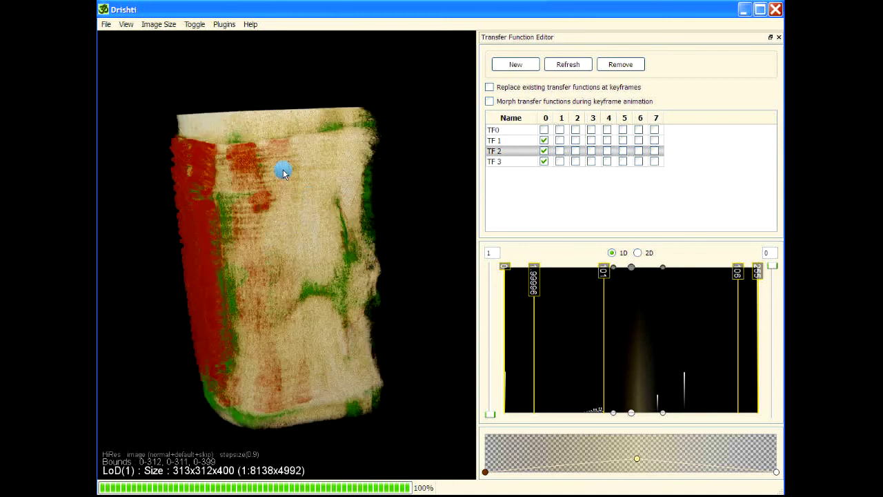
{"action": "left_click_drag", "start_coordinate": [631, 268], "coordinate": [633, 377]}
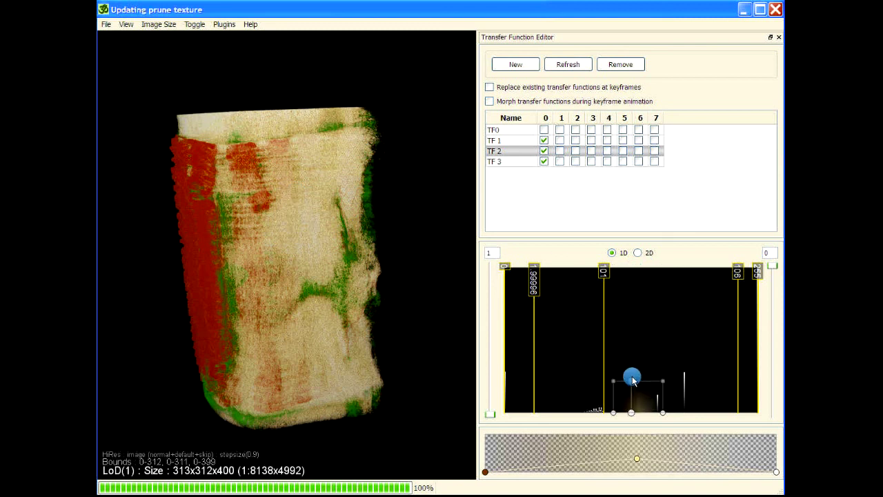
{"action": "left_click_drag", "start_coordinate": [408, 341], "coordinate": [350, 432]}
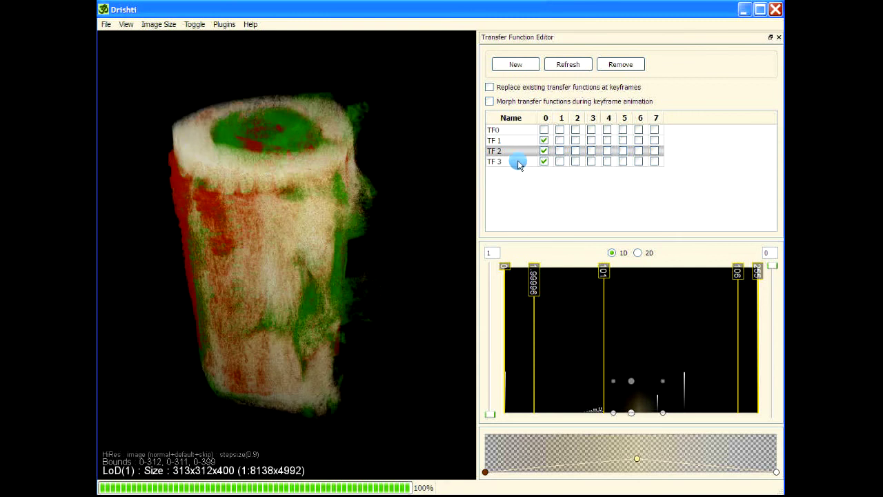
Step: Set the second value above the histogram to 0 for TF 1 and lower its band top to about a quarter of the height
{"action": "left_click", "coordinate": [519, 142]}
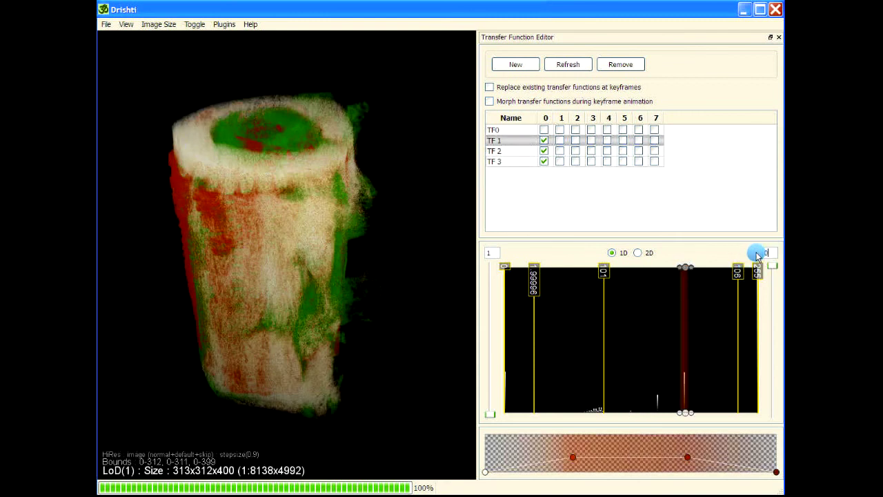
{"action": "left_click_drag", "start_coordinate": [687, 267], "coordinate": [687, 379]}
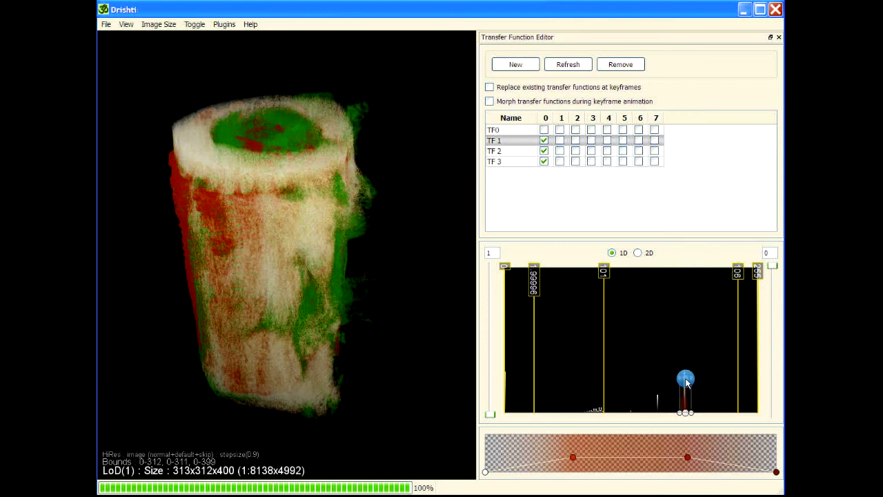
{"action": "left_click_drag", "start_coordinate": [279, 395], "coordinate": [465, 253]}
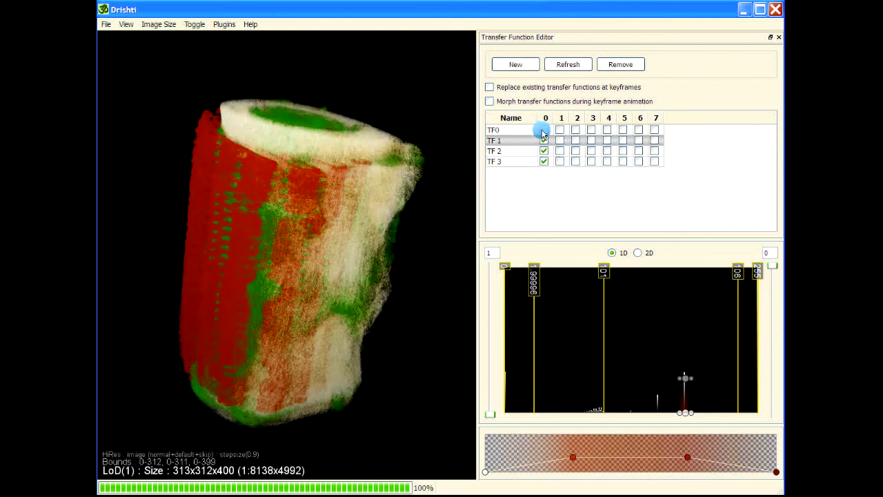
Step: Enable TF0 in set 0, set its second value above the histogram to 0 and lower its band top to about a quarter height
{"action": "left_click", "coordinate": [543, 130]}
{"action": "left_click_drag", "start_coordinate": [420, 245], "coordinate": [343, 392]}
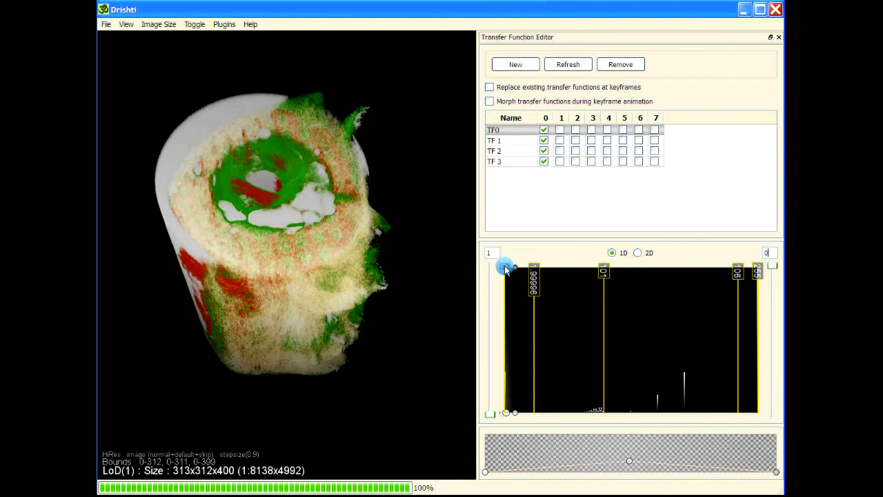
{"action": "left_click_drag", "start_coordinate": [506, 269], "coordinate": [505, 374]}
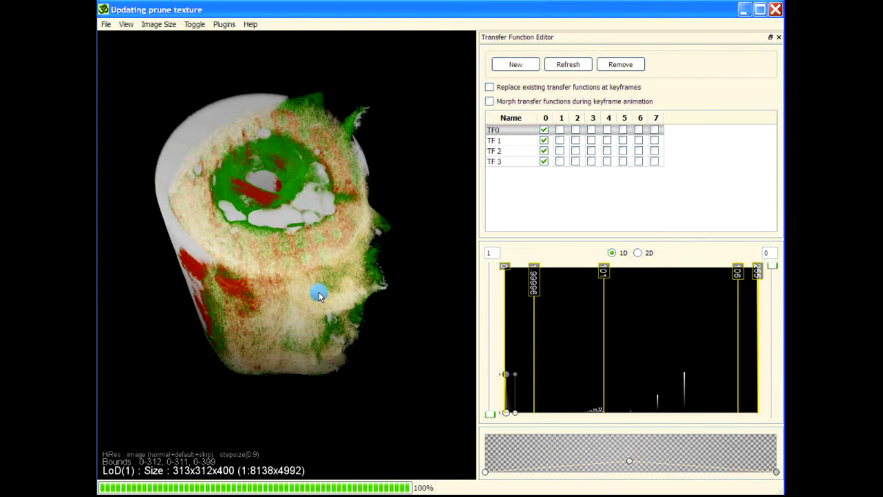
{"action": "left_click_drag", "start_coordinate": [408, 317], "coordinate": [409, 318]}
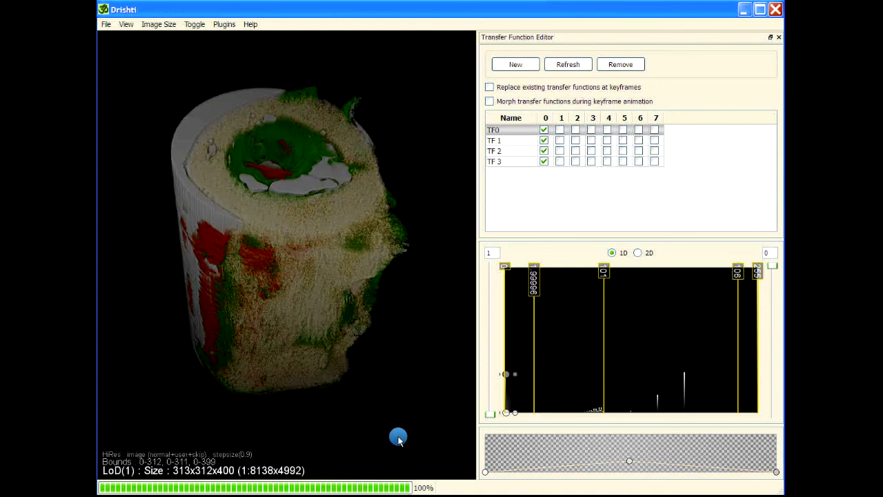
{"action": "left_click_drag", "start_coordinate": [296, 375], "coordinate": [253, 296]}
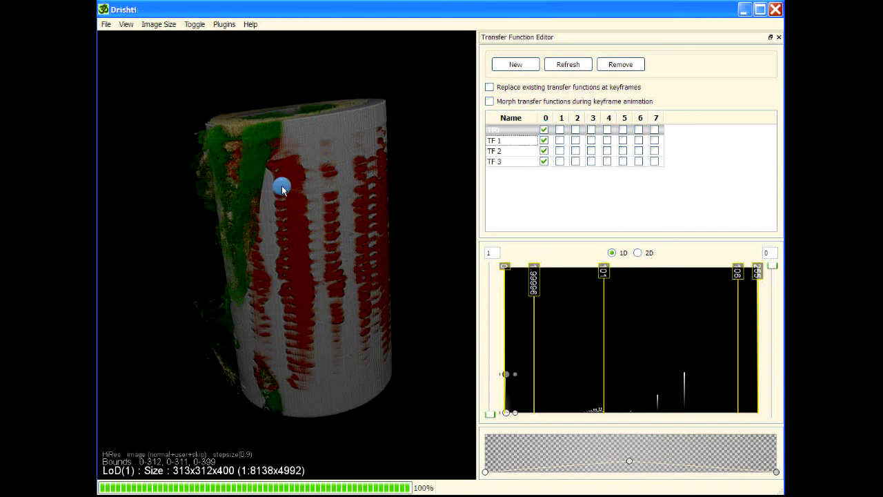
Step: Disable TF0 and TF 3 in set 0 so only TF 1 and TF 2 are rendered
{"action": "left_click", "coordinate": [544, 163]}
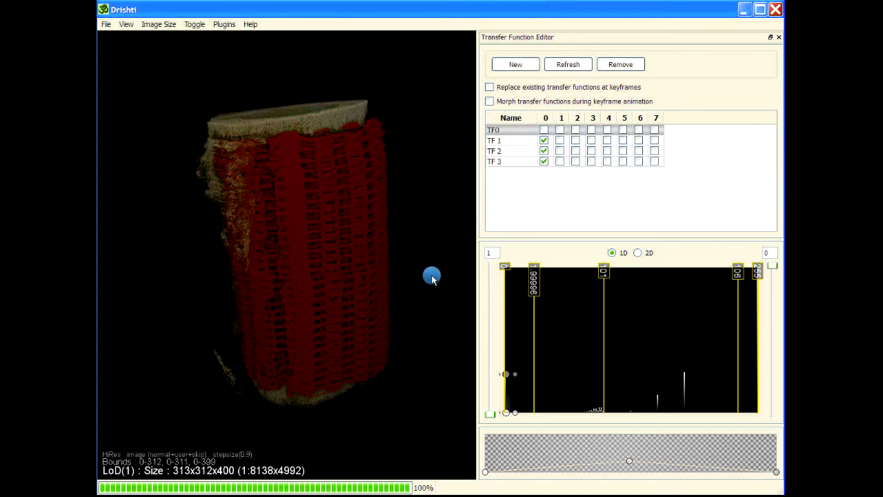
{"action": "left_click_drag", "start_coordinate": [369, 299], "coordinate": [387, 279]}
{"action": "left_click", "coordinate": [521, 166]}
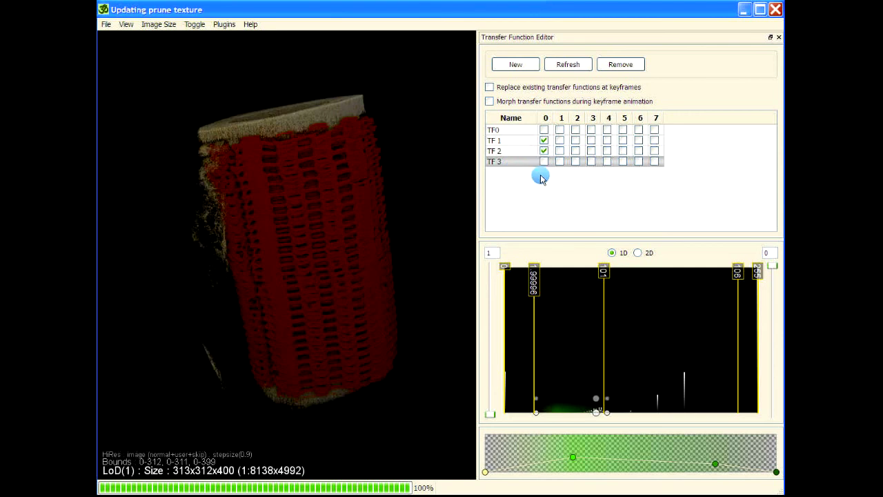
{"action": "left_click_drag", "start_coordinate": [217, 296], "coordinate": [438, 259]}
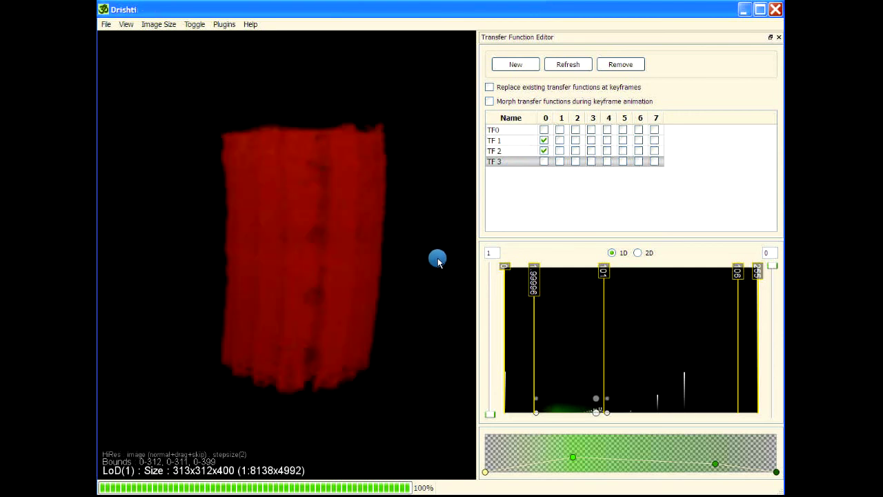
Step: Disable TF 2 in set 0 to inspect the TF 1 phase alone, and enable TF 2 again
{"action": "left_click", "coordinate": [544, 151]}
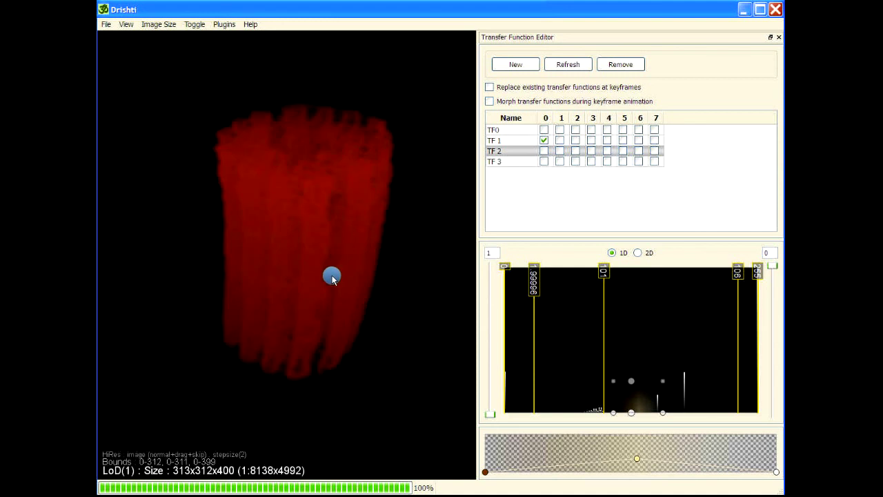
{"action": "left_click", "coordinate": [530, 152]}
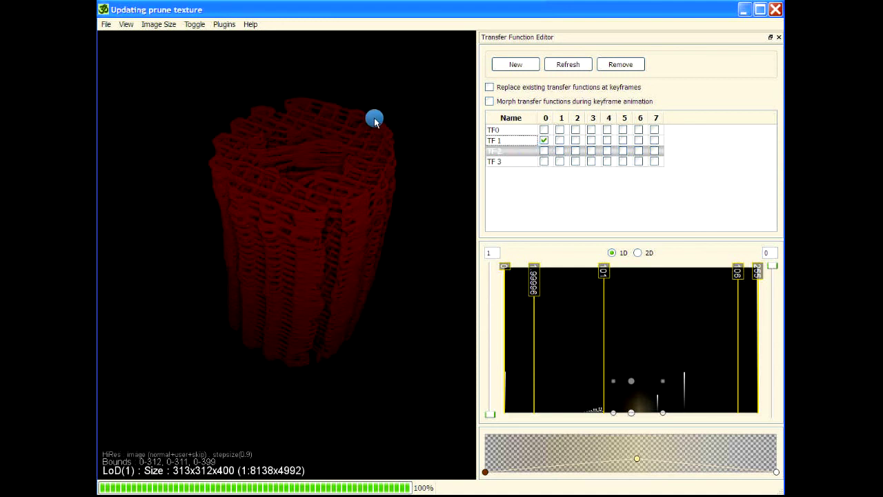
{"action": "left_click_drag", "start_coordinate": [385, 181], "coordinate": [396, 210]}
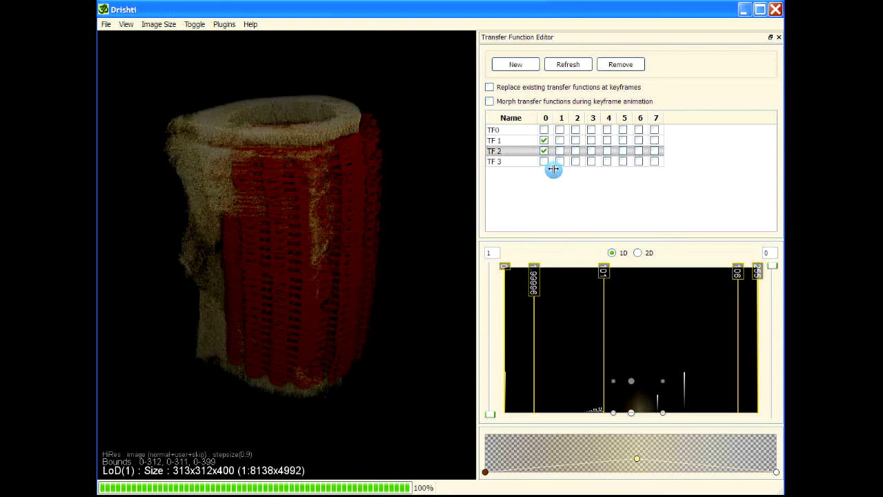
Step: Enable TF 3 in set 0 again and inspect the combined phases from several sides
{"action": "left_click", "coordinate": [544, 160]}
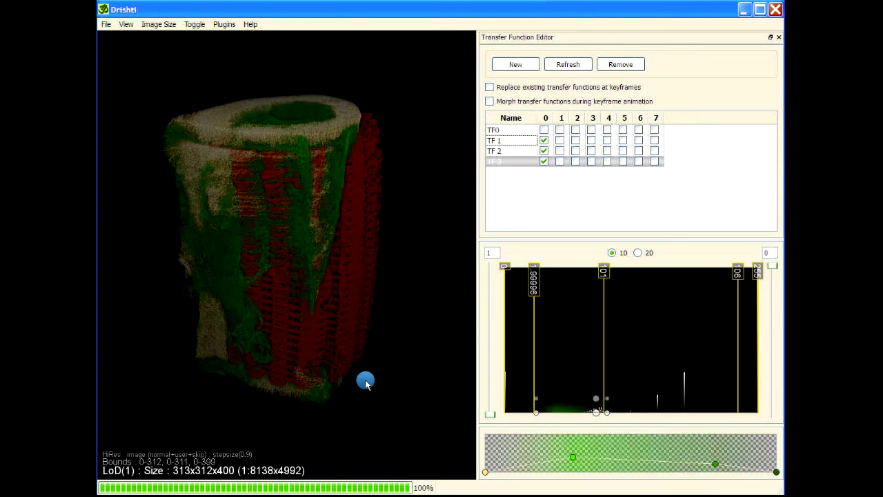
{"action": "left_click_drag", "start_coordinate": [294, 322], "coordinate": [353, 315]}
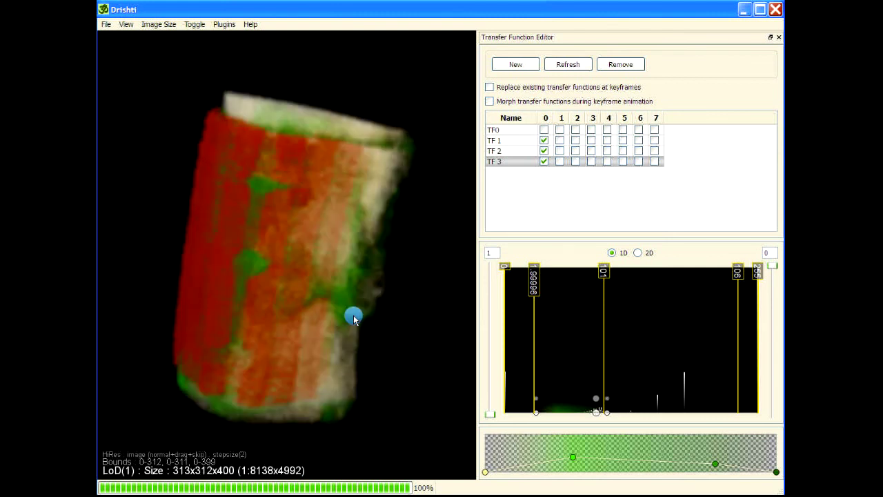
{"action": "left_click_drag", "start_coordinate": [431, 228], "coordinate": [367, 200]}
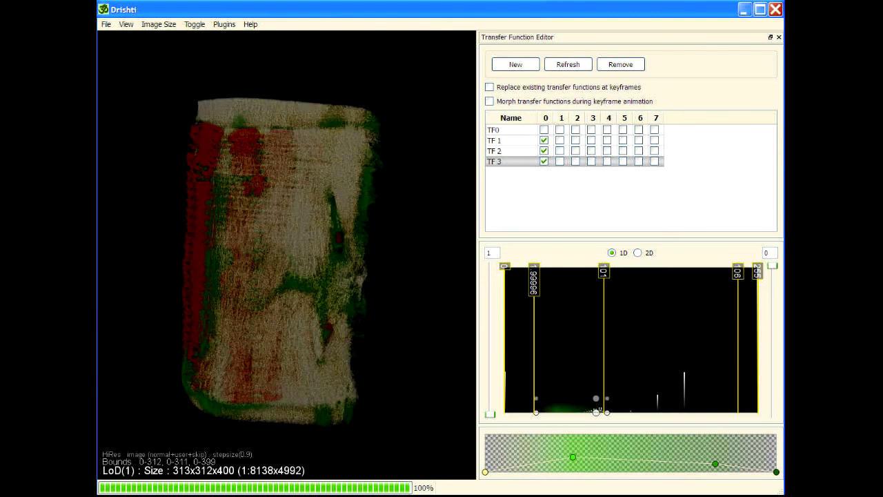